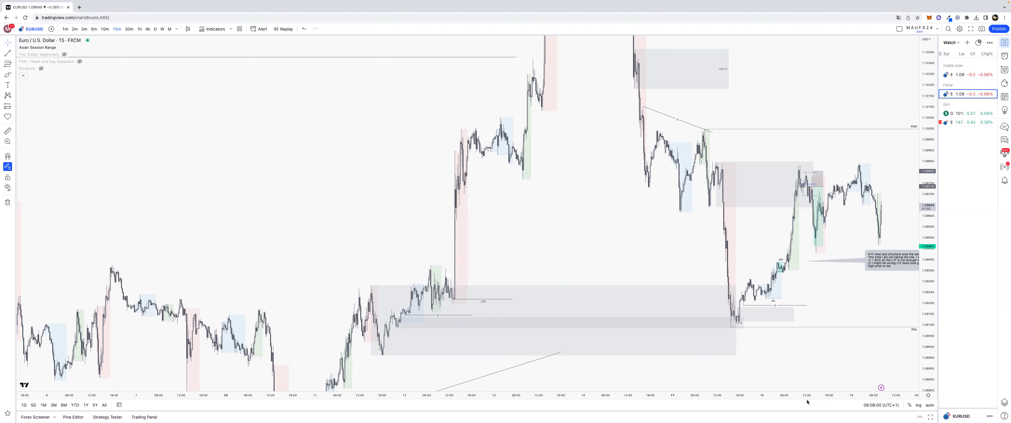
- Zoom into the recent EURUSD 15-minute price action and start bar replay mode
scroll(808, 397, up, 2)
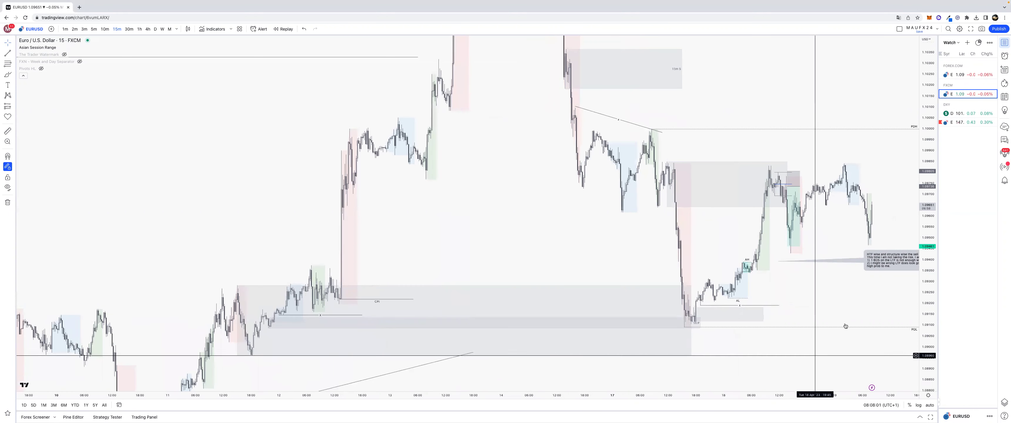
drag(844, 323, 741, 327)
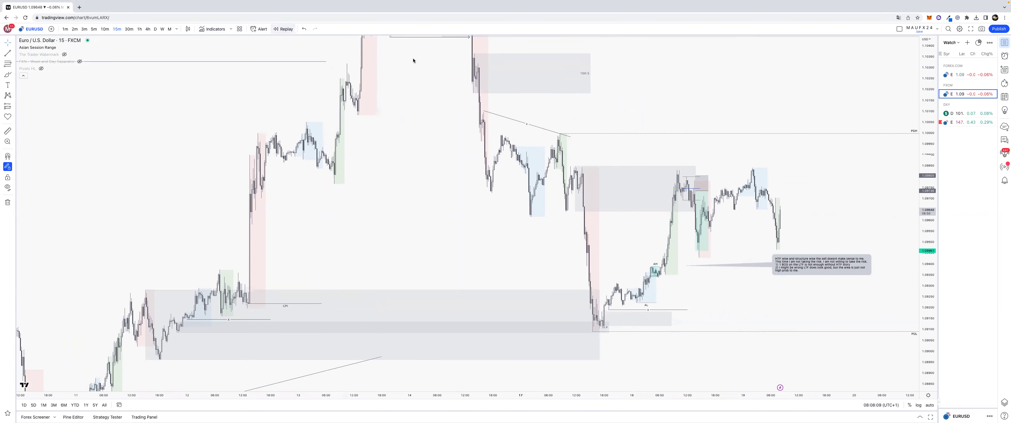
click(284, 28)
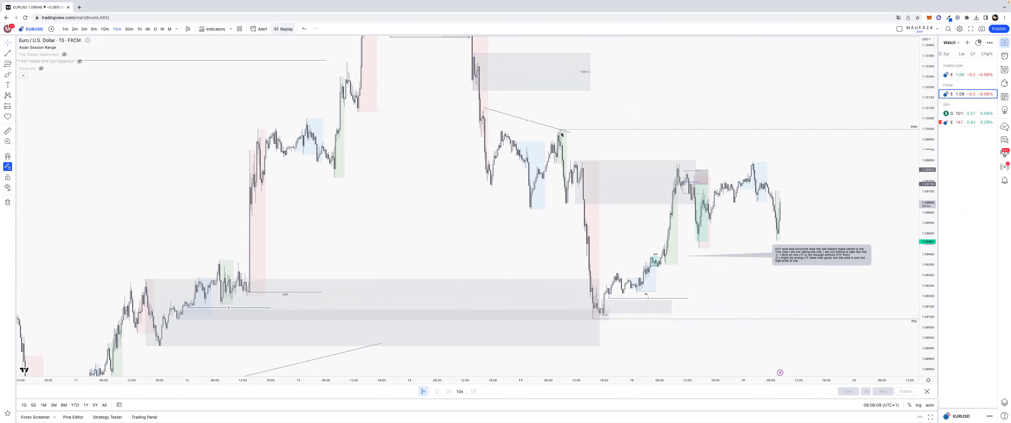
- Set the replay start around mid-April 2023 and switch the chart to daily candles
click(733, 130)
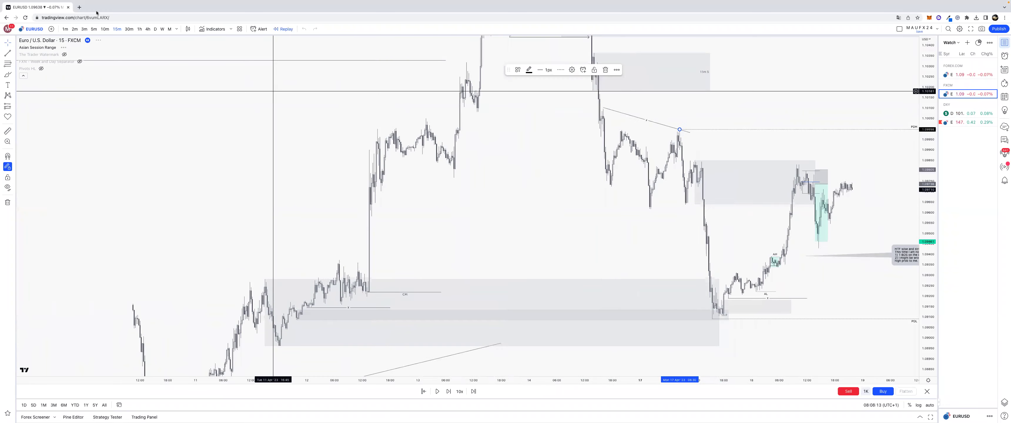
click(156, 29)
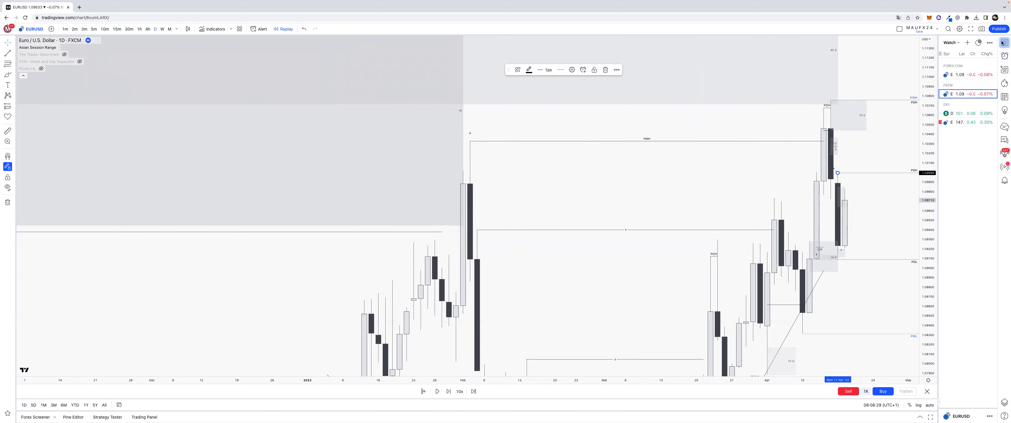
click(1004, 97)
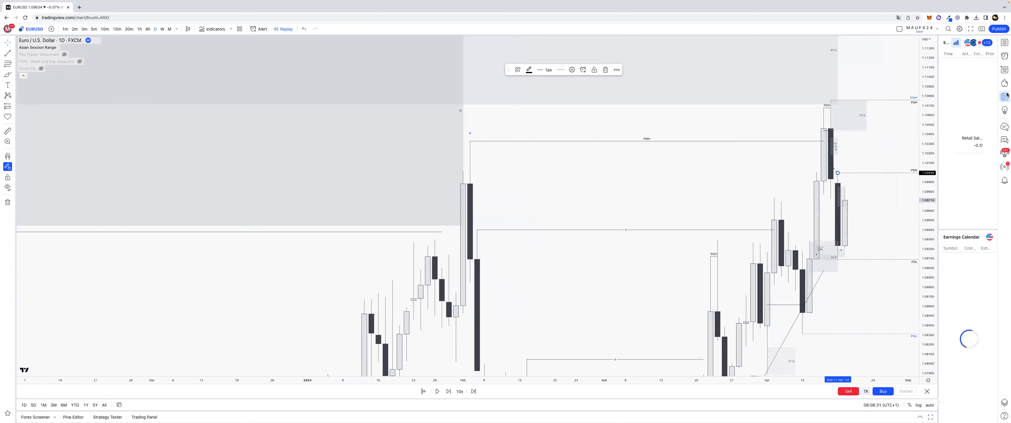
click(1005, 96)
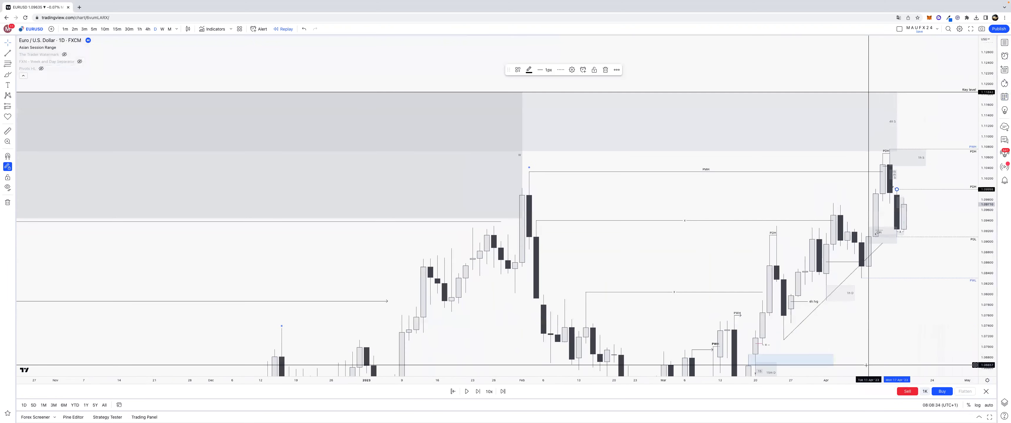
- Compress the daily bars and price range to show more history
drag(823, 383, 852, 383)
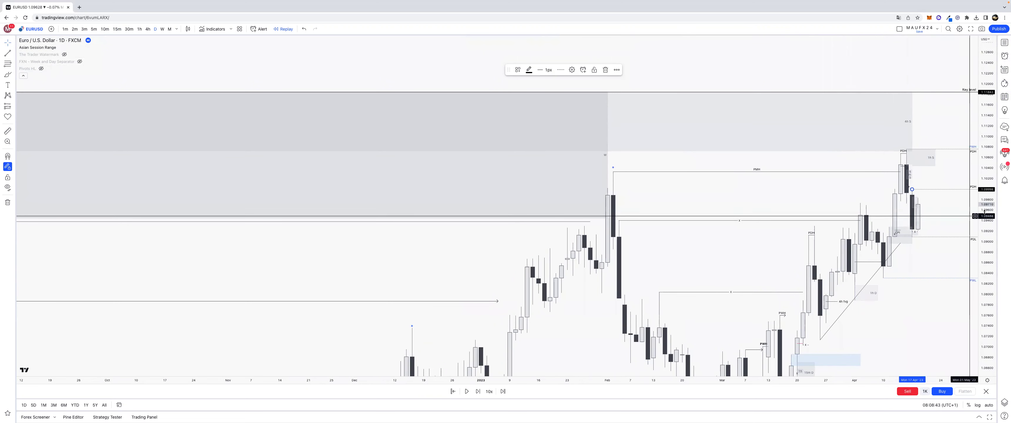
drag(984, 274, 984, 293)
scroll(857, 235, down, 3)
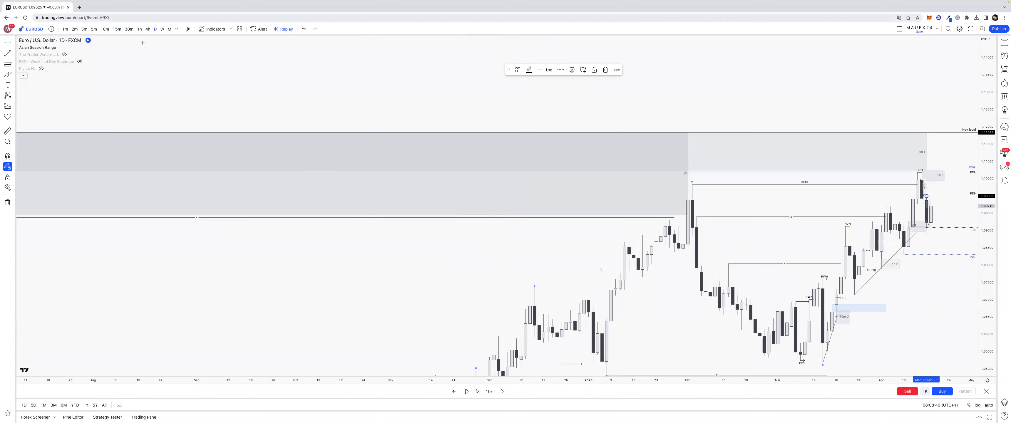
- Switch to 4-hour candles, turn on magnet snapping, and discard the started Fibonacci drawing
click(148, 29)
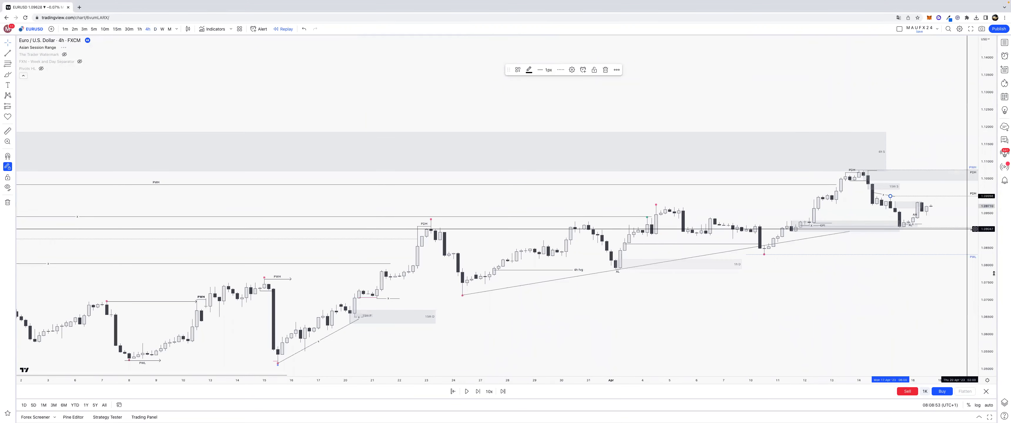
drag(989, 167, 989, 145)
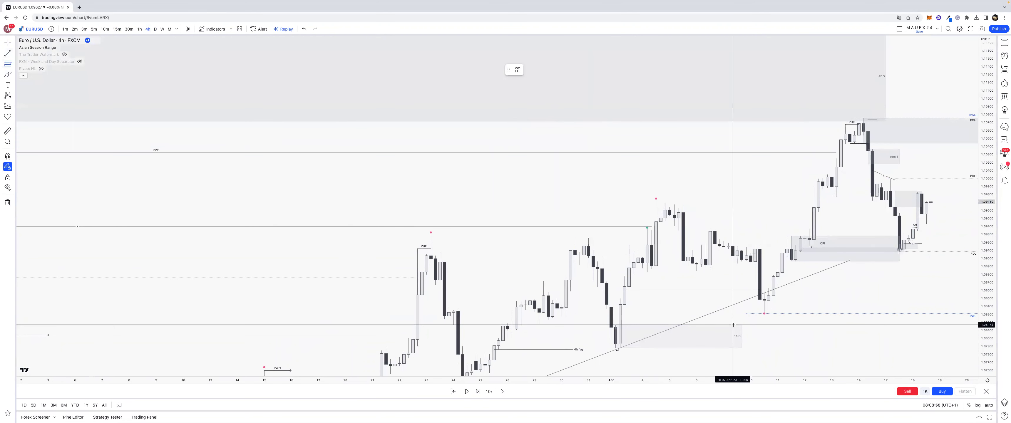
key(super)
click(763, 313)
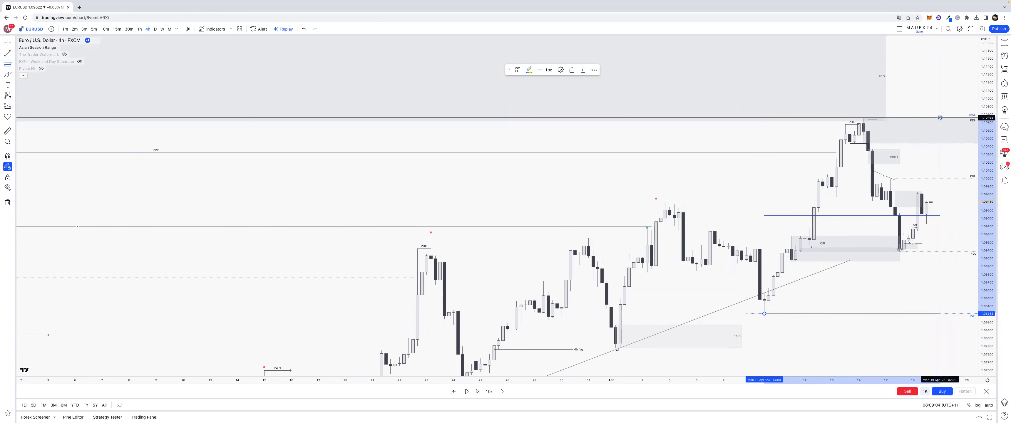
key(Escape)
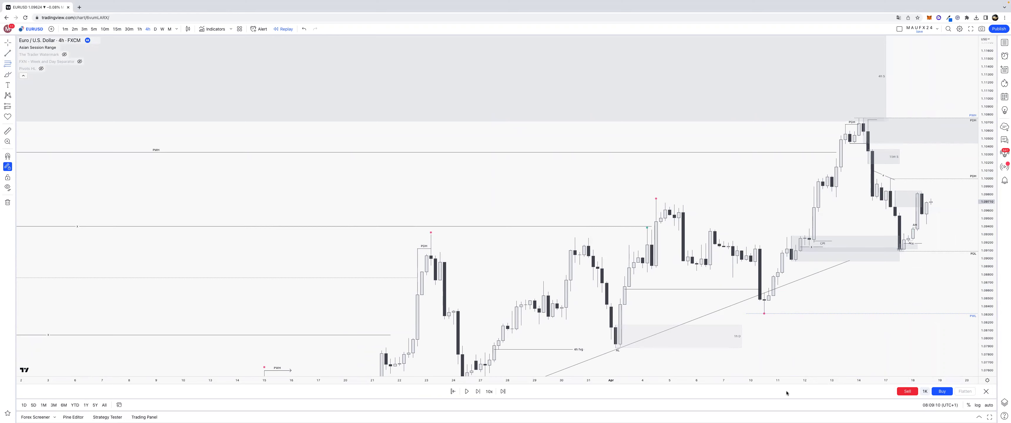
- Rescale and pan the 4-hour chart to frame February through mid-April 2023
drag(772, 381, 959, 301)
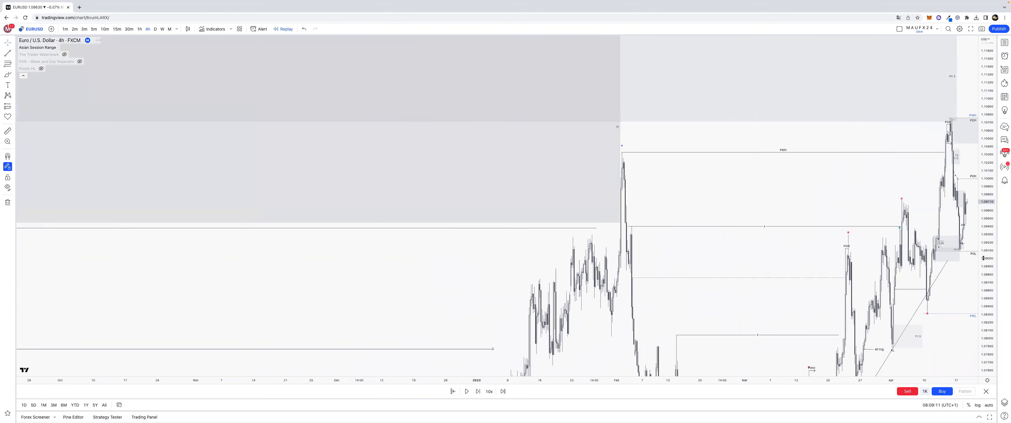
drag(983, 258, 943, 354)
drag(918, 319, 654, 323)
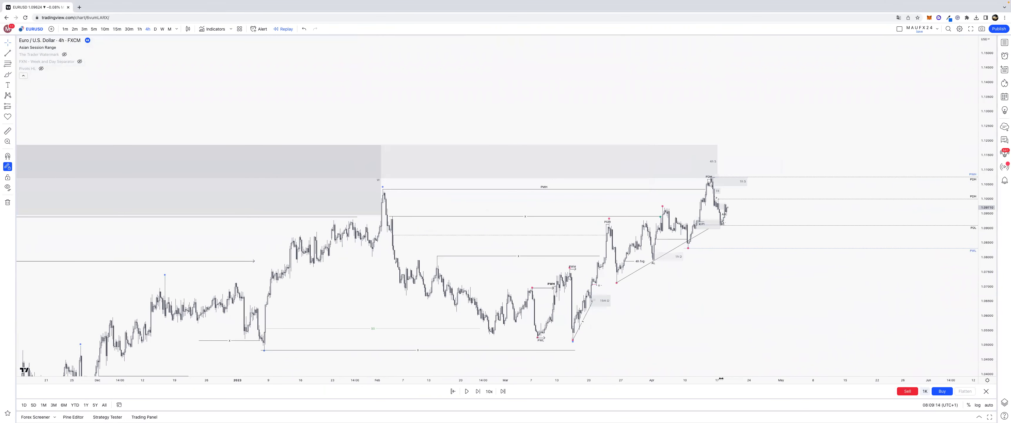
drag(725, 380, 690, 380)
drag(683, 314, 631, 292)
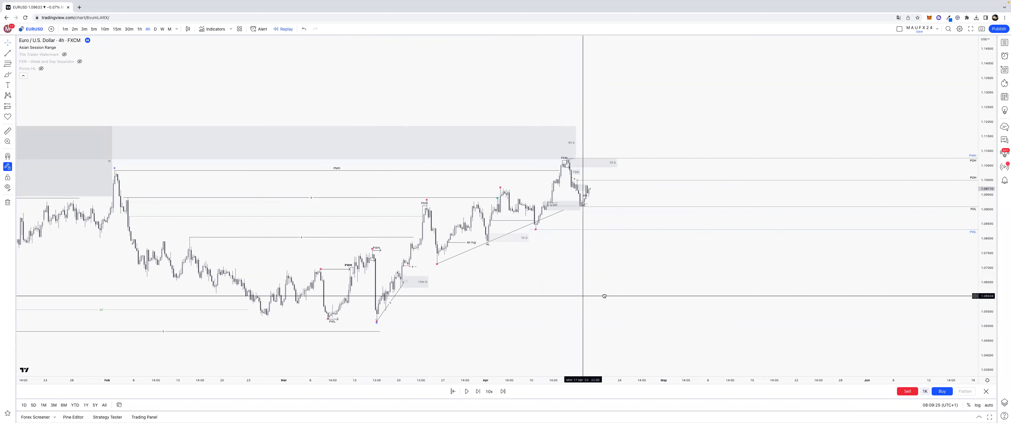
scroll(533, 292, left, 3)
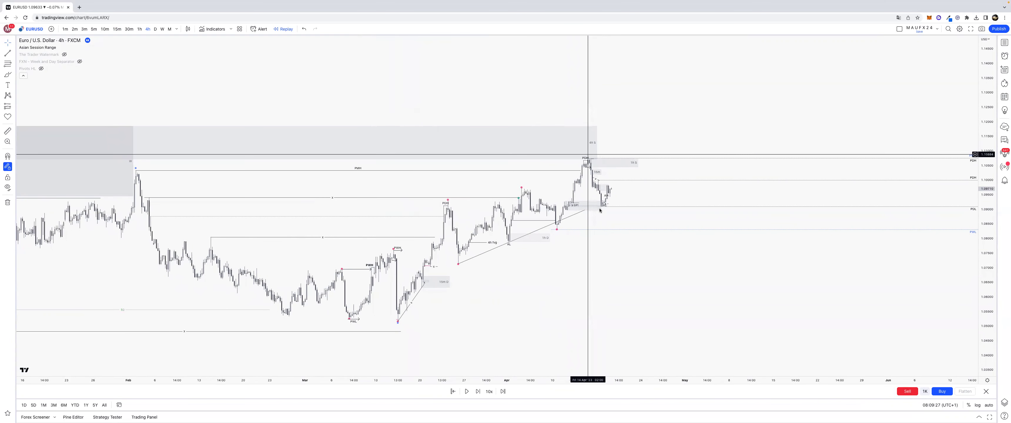
scroll(628, 381, up, 1)
scroll(628, 381, down, 1)
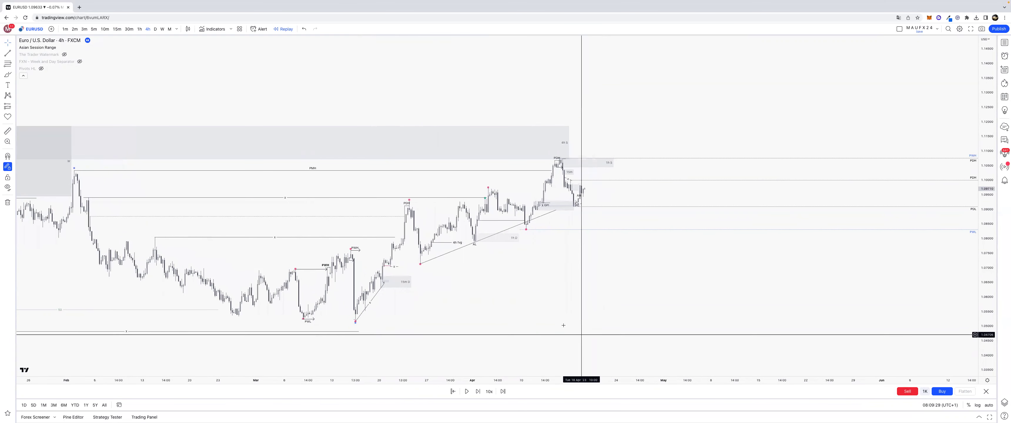
- View 1-hour candles, centering the recent bars and widening the visible price range
click(139, 29)
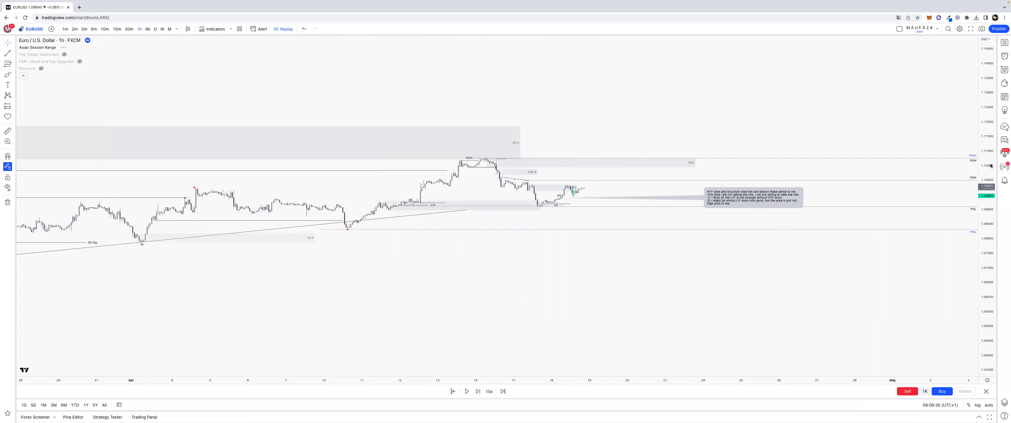
scroll(740, 174, left, 2)
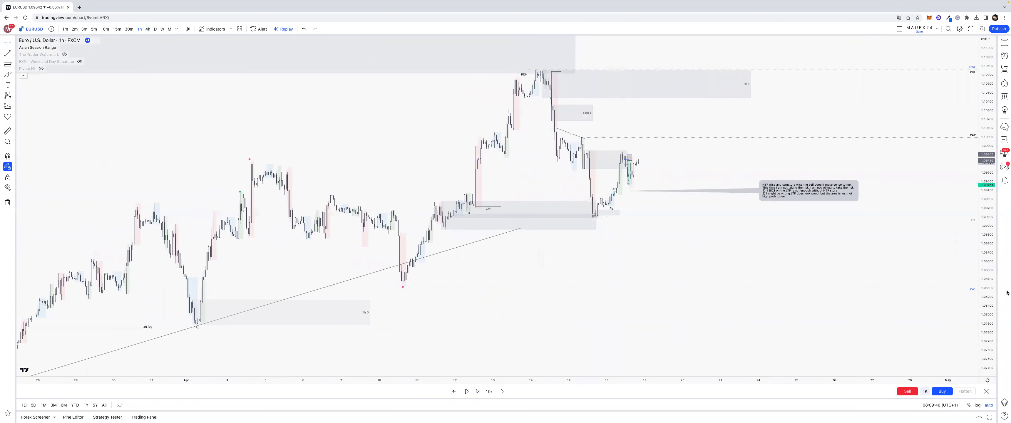
scroll(985, 219, up, 4)
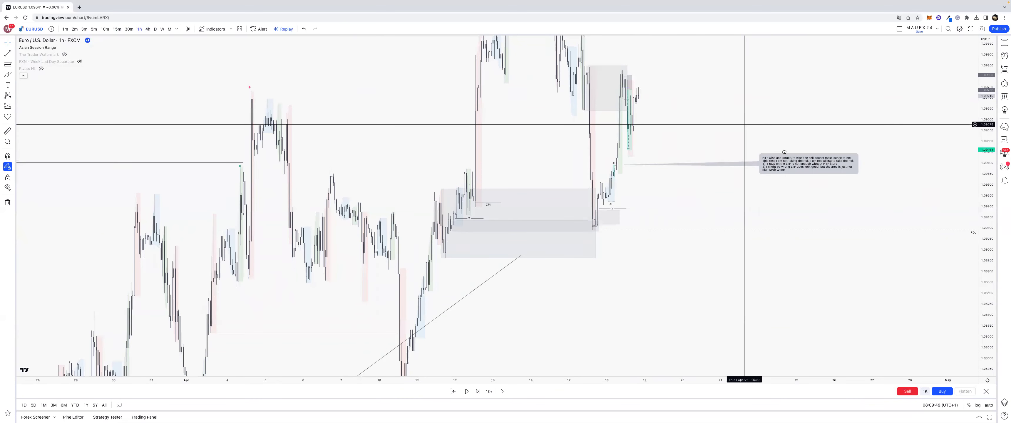
drag(744, 121, 796, 162)
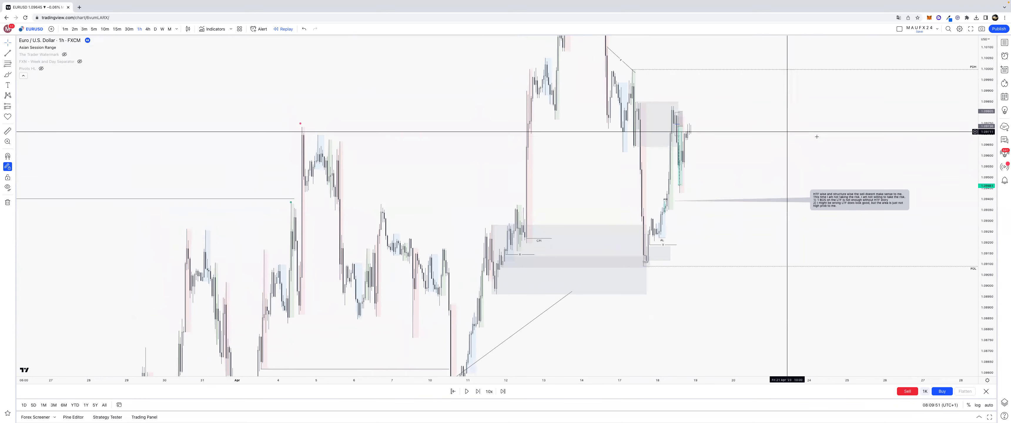
drag(987, 128, 988, 150)
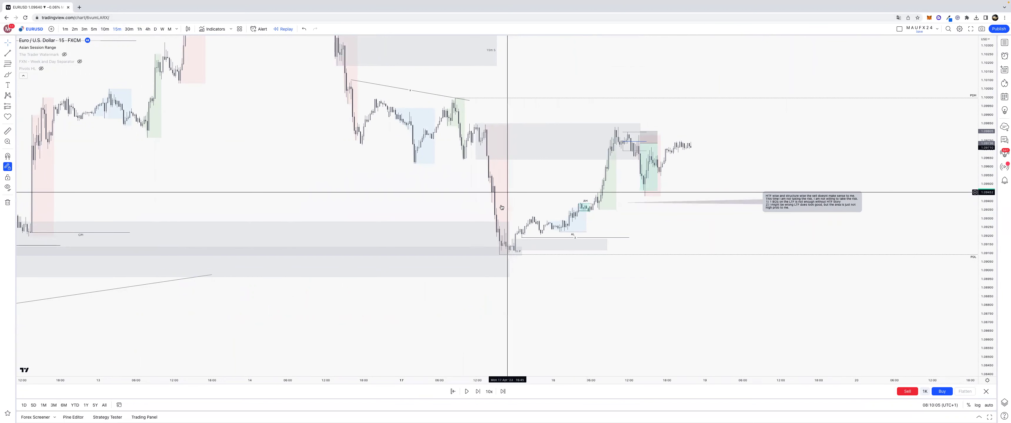
- Reveal 15-minute history from the 11th and 12th, then auto-fit 5-minute candles
drag(539, 383, 547, 383)
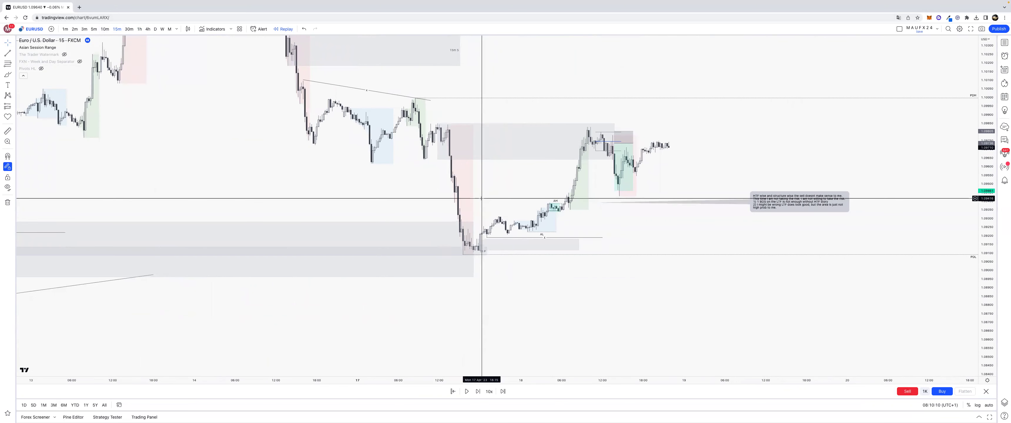
drag(450, 381, 376, 381)
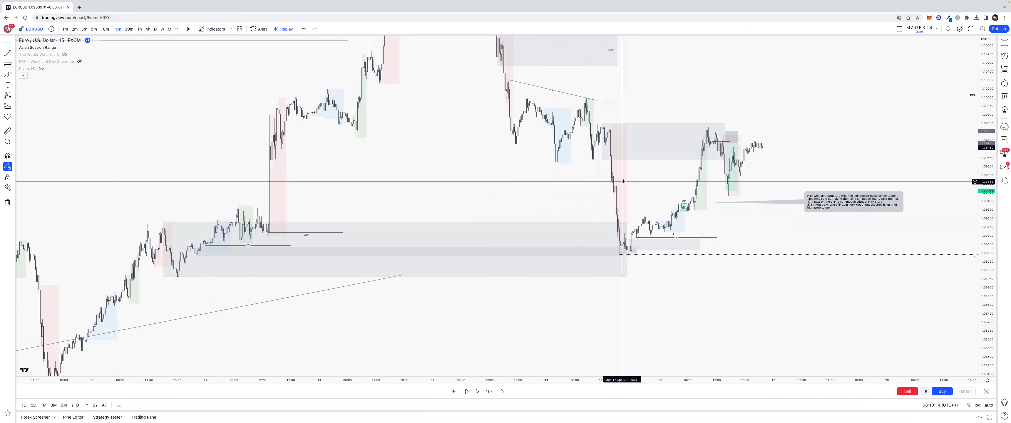
click(820, 199)
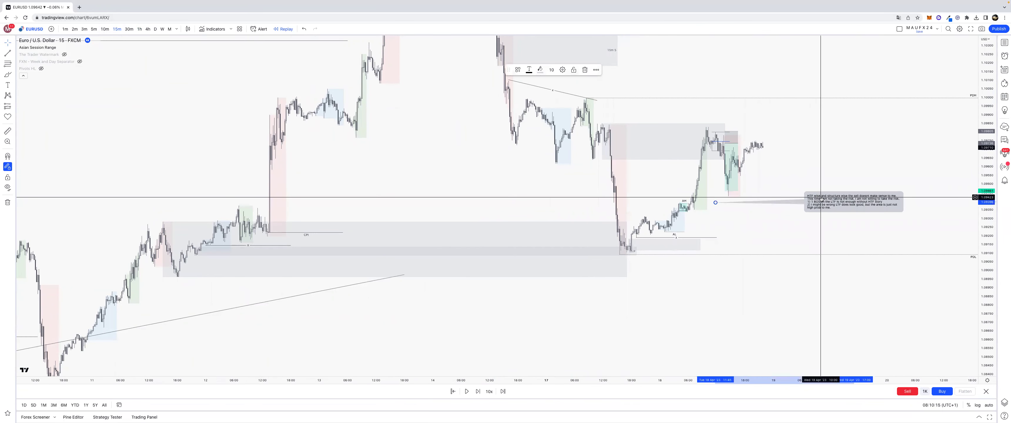
click(105, 29)
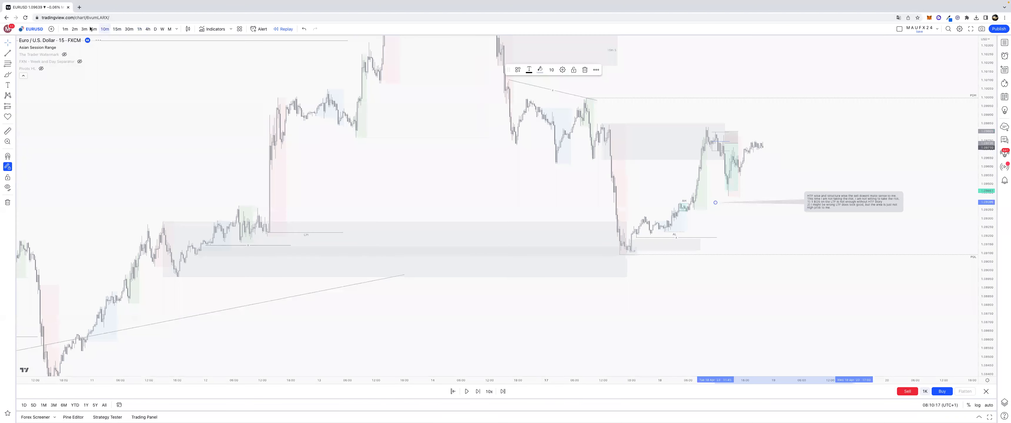
click(94, 29)
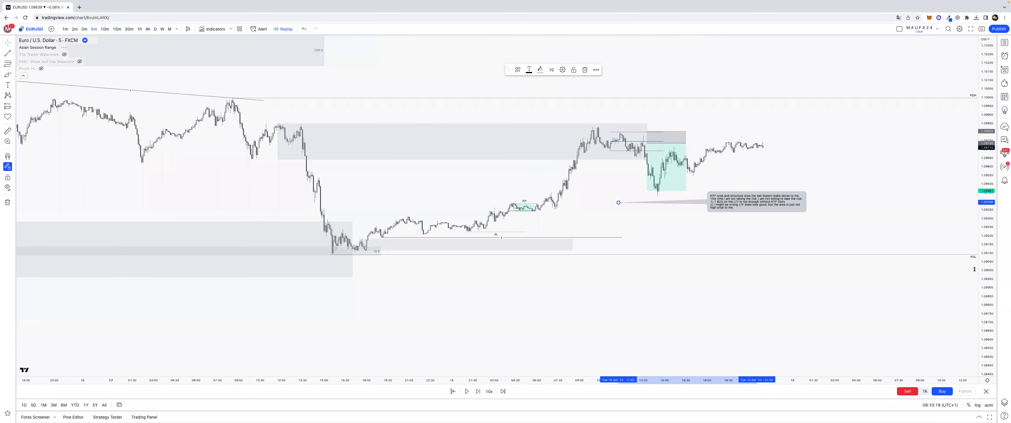
double_click(978, 262)
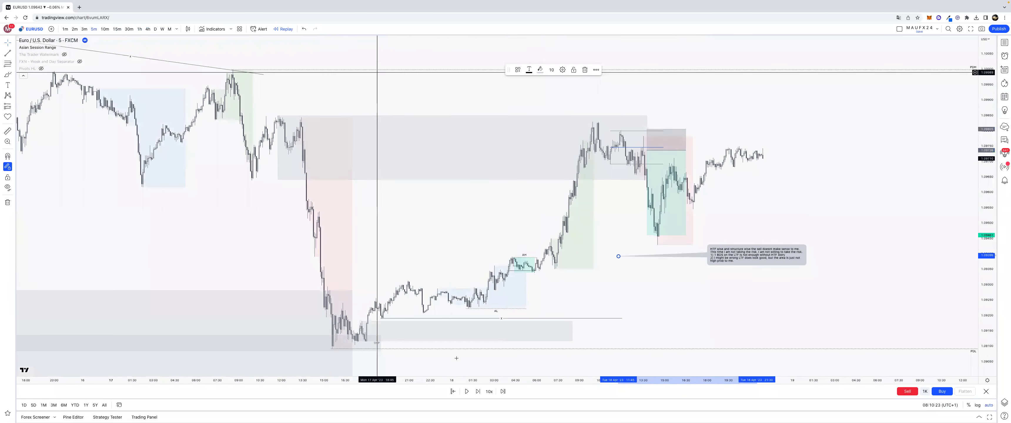
- Restart bar replay from an earlier 18 April bar
click(452, 391)
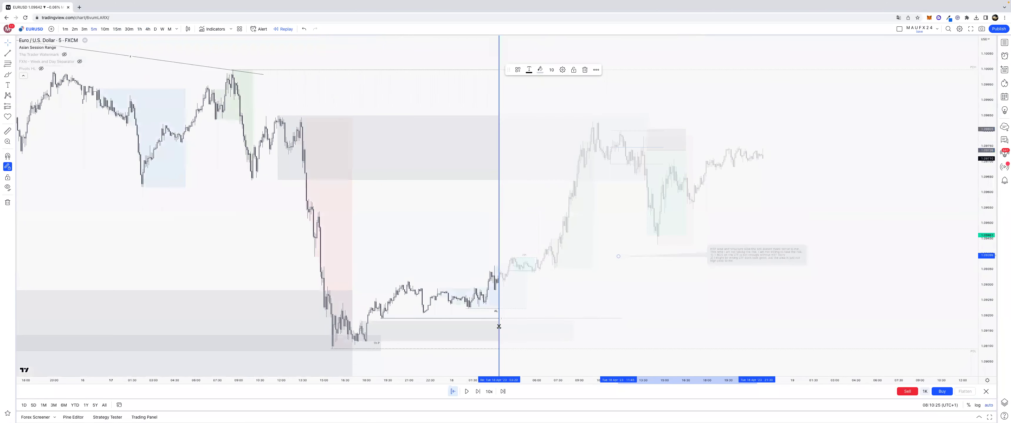
click(567, 215)
drag(587, 219, 973, 247)
- Inspect 1-minute candles zoomed on 03:00–08:10, then return to 5-minute candles
key(1)
key(Return)
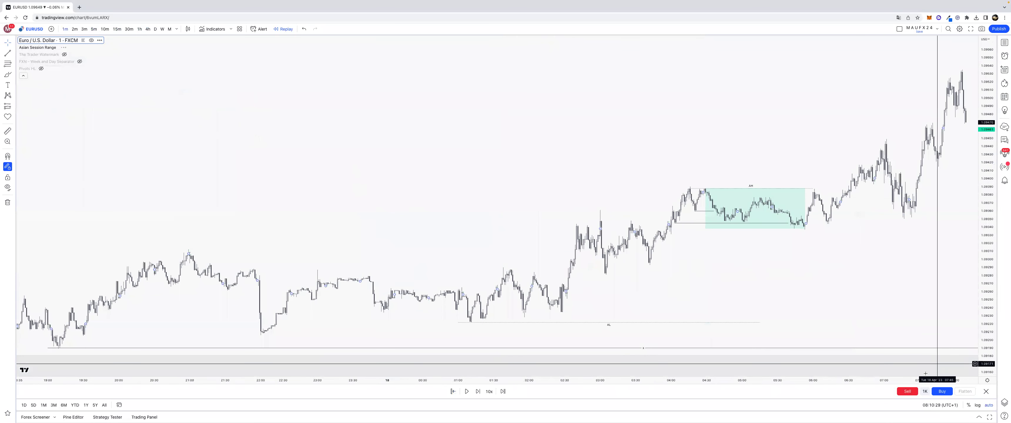
drag(921, 381, 987, 310)
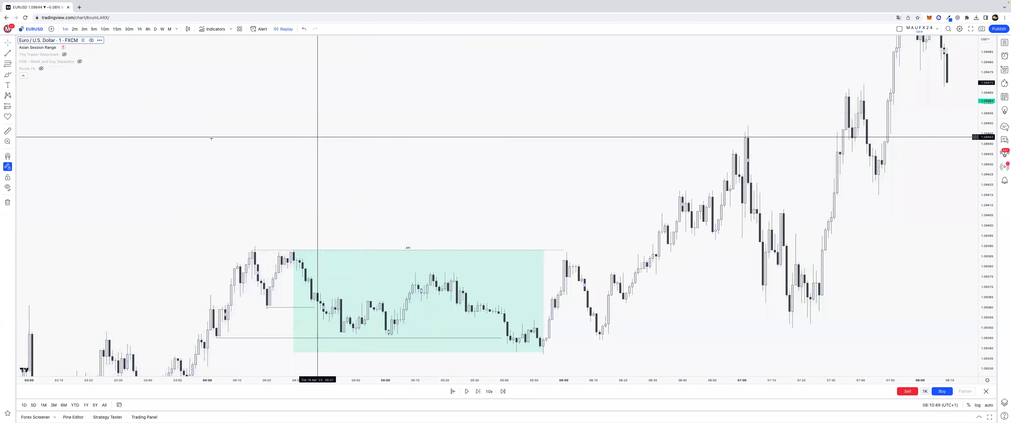
click(94, 29)
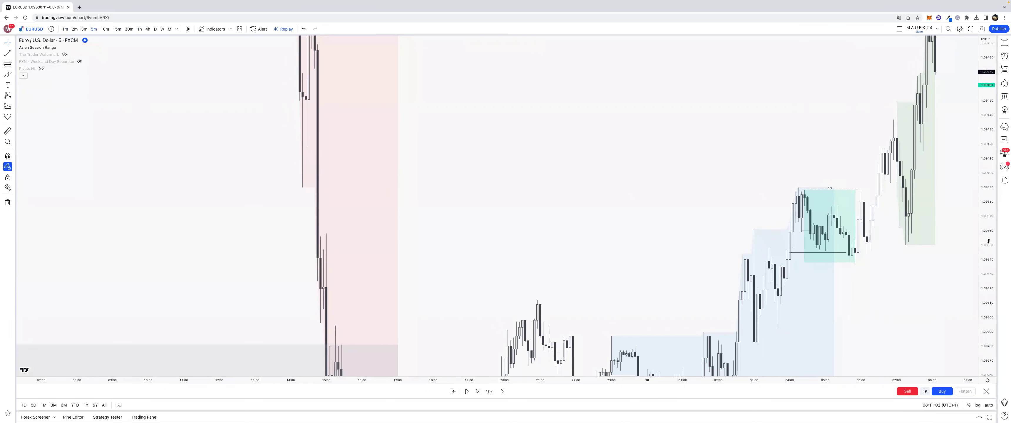
- Refit the 5-minute chart and pan to bring the note box and higher prices into view
double_click(981, 309)
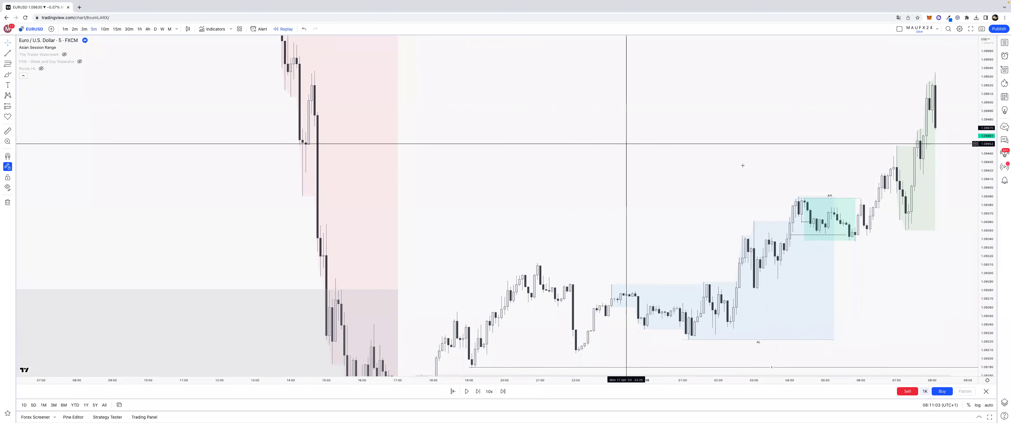
scroll(891, 373, down, 10)
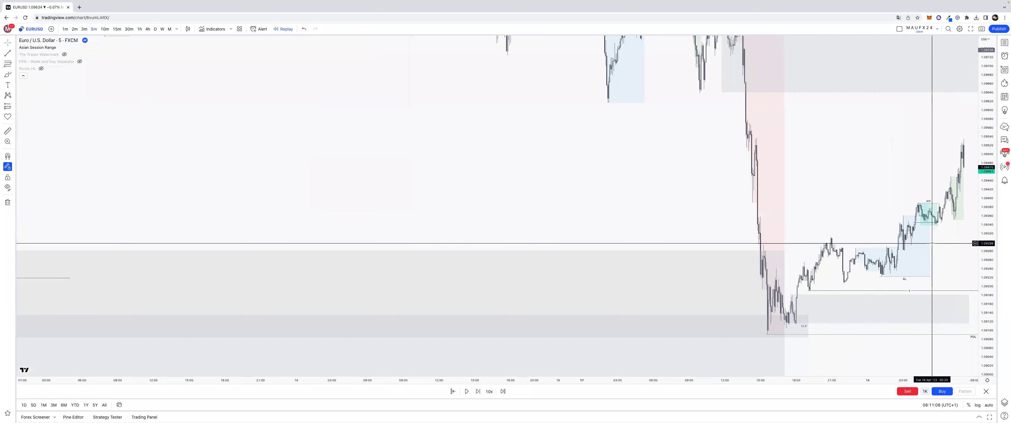
drag(931, 243, 731, 297)
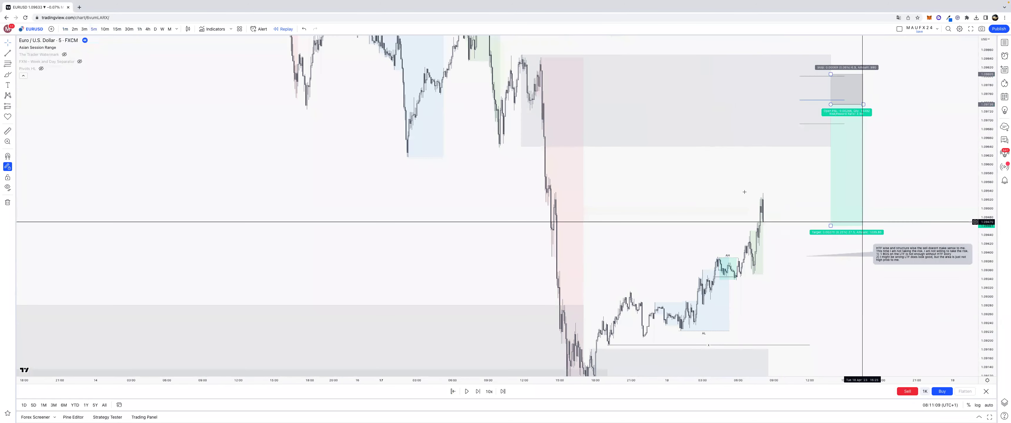
drag(775, 280, 770, 244)
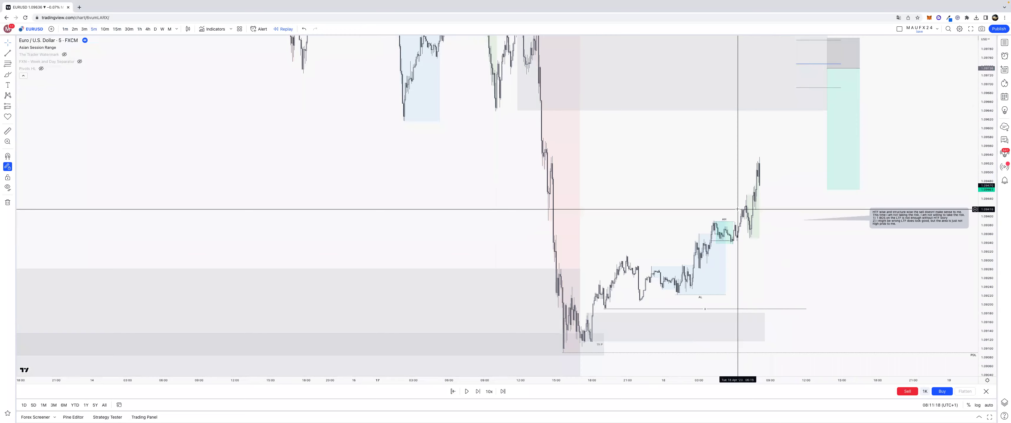
drag(708, 113, 666, 220)
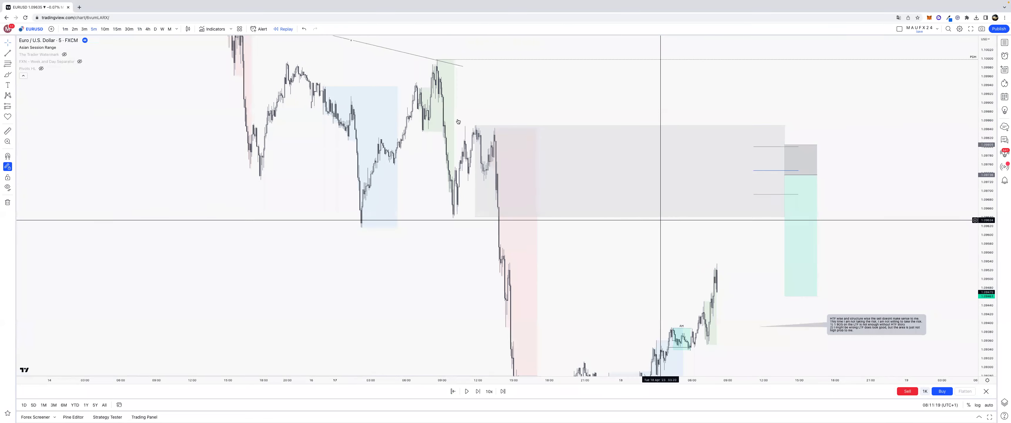
- Show auto-fit 15-minute candles around the recent sell-off, discarding an unfinished line
click(117, 29)
double_click(988, 127)
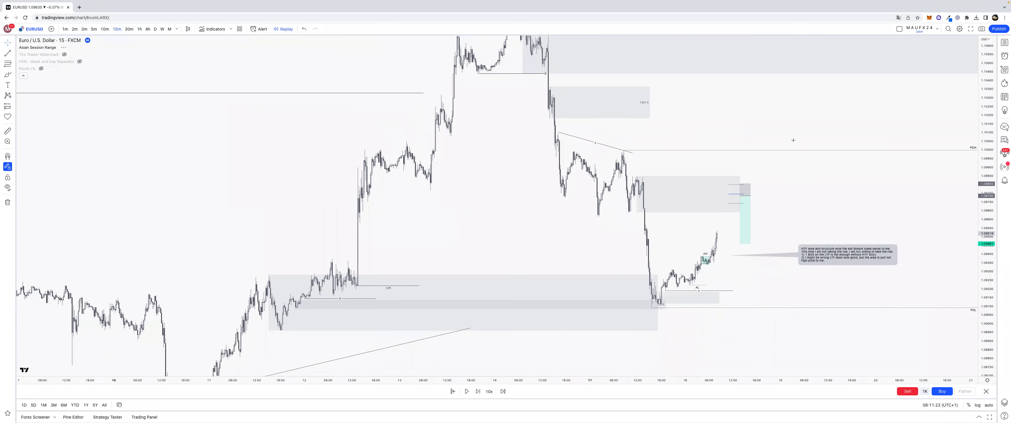
drag(604, 162, 546, 173)
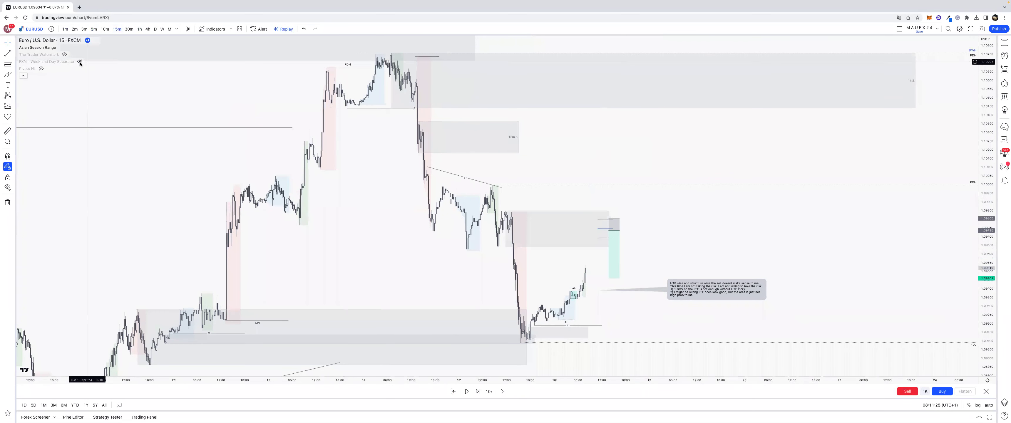
click(386, 52)
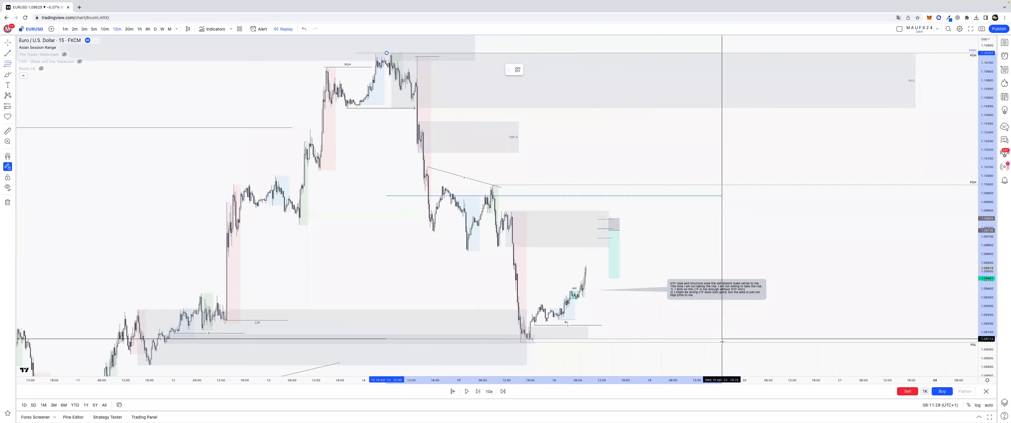
key(Escape)
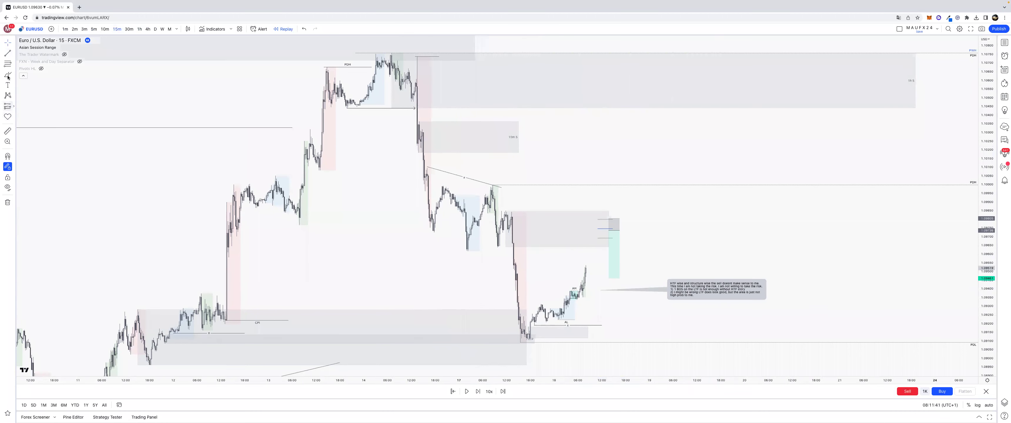
- Draw a magnet-snapped horizontal line at the swing high styled with the red Sweep template
click(223, 132)
key(super)
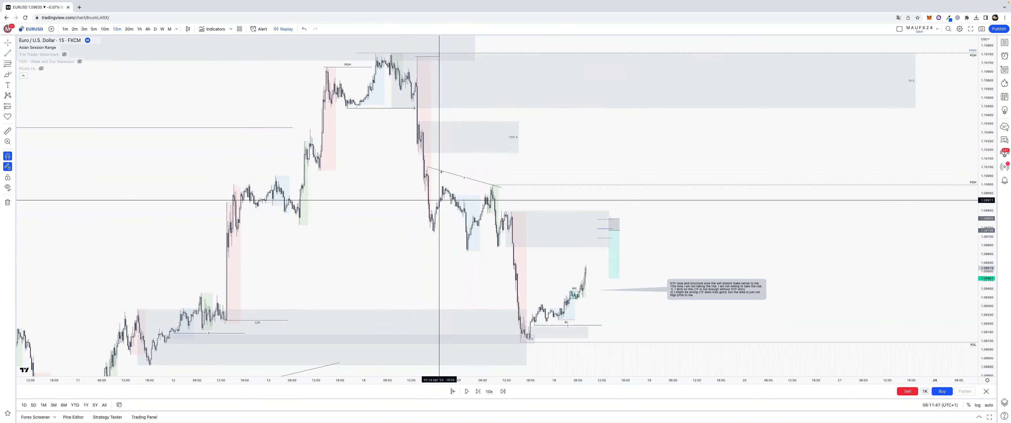
click(490, 186)
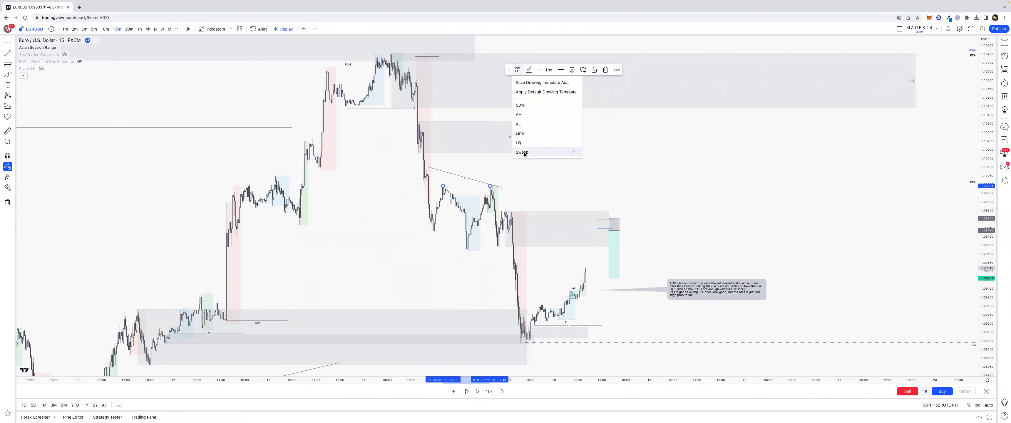
click(524, 153)
click(534, 199)
- Rescale the chart and play replay until candles rise into the grey zone
drag(590, 201, 757, 241)
drag(715, 381, 628, 380)
drag(990, 271, 989, 236)
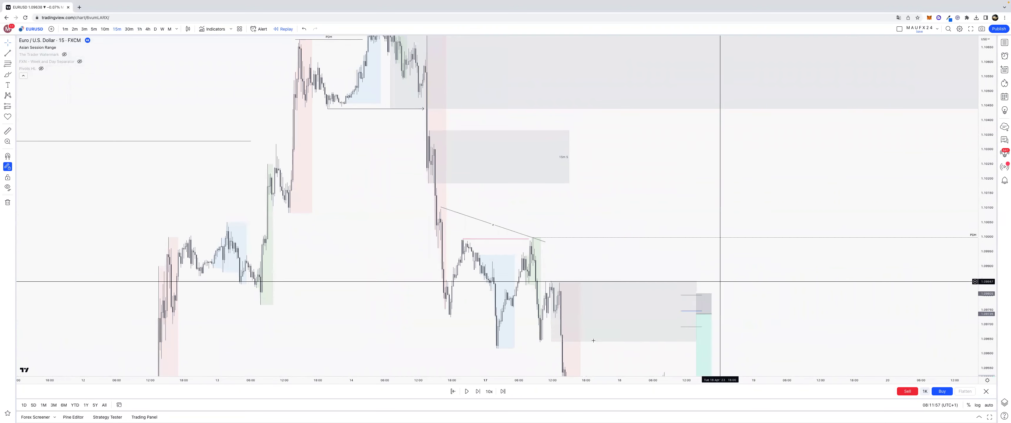
scroll(613, 219, down, 2)
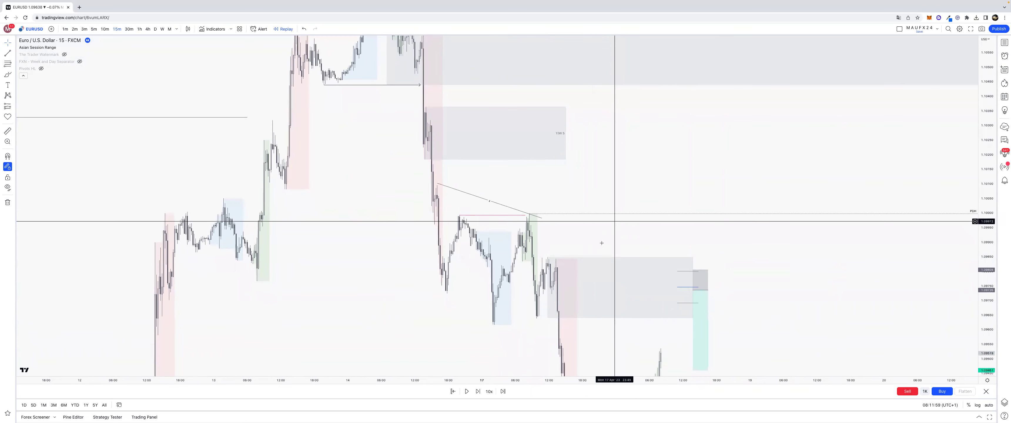
scroll(585, 228, down, 3)
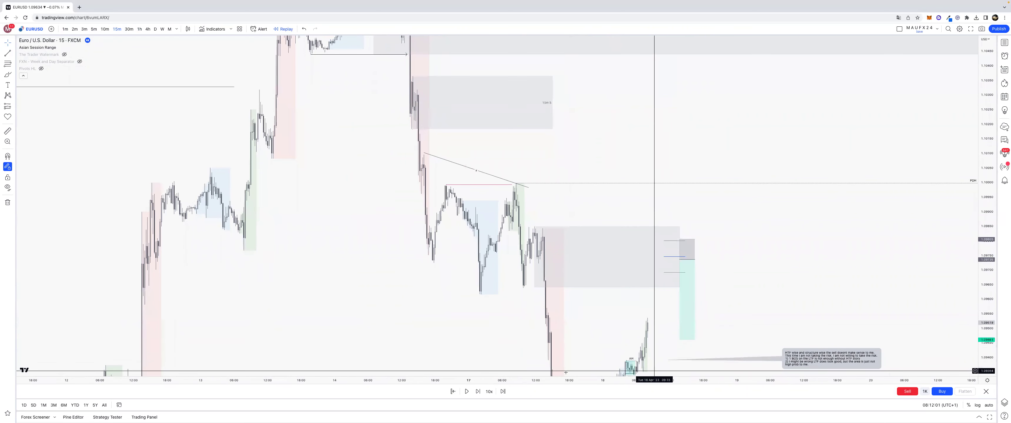
click(467, 392)
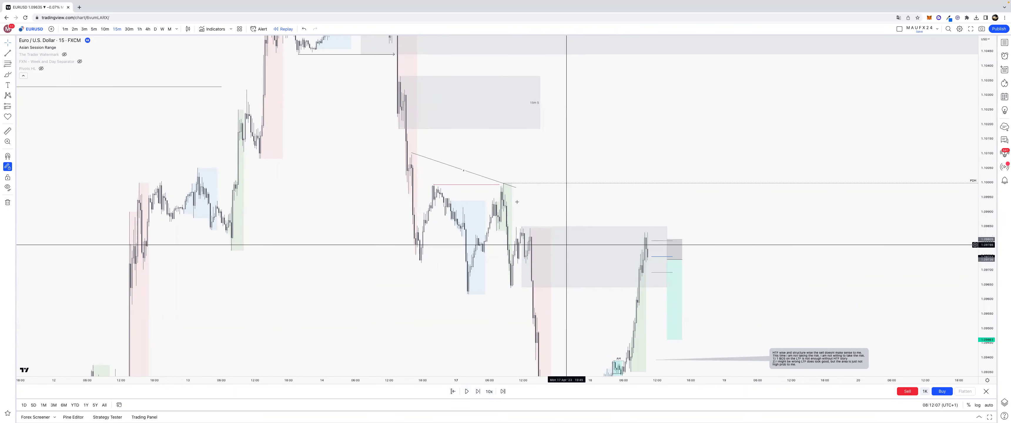
click(498, 184)
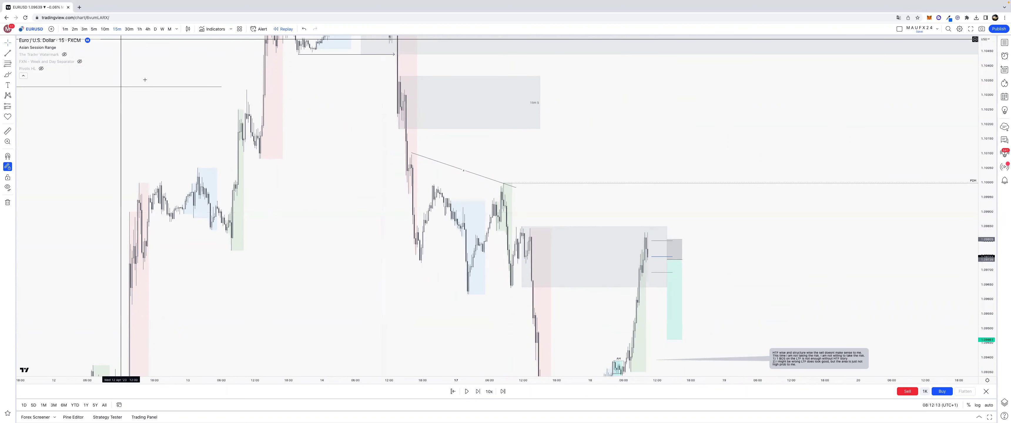
- Advance replay further, check the trend line on 5-minute candles, then return to 15-minute
click(466, 392)
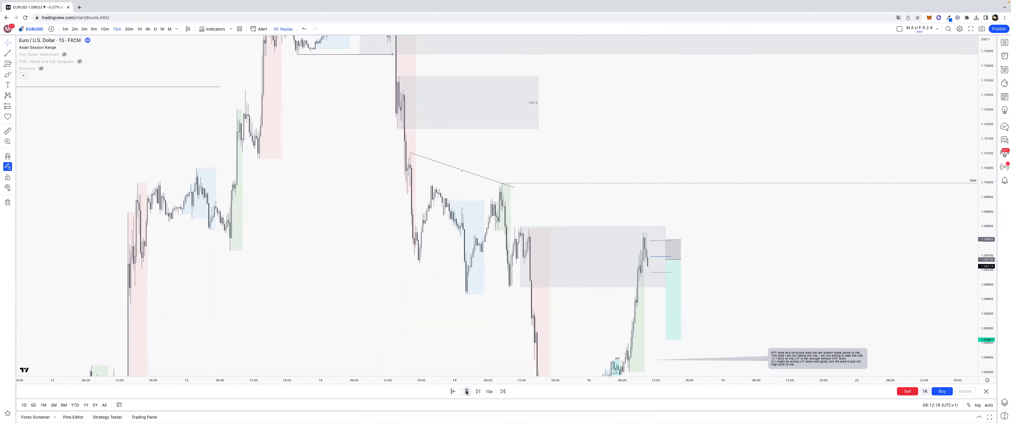
click(93, 29)
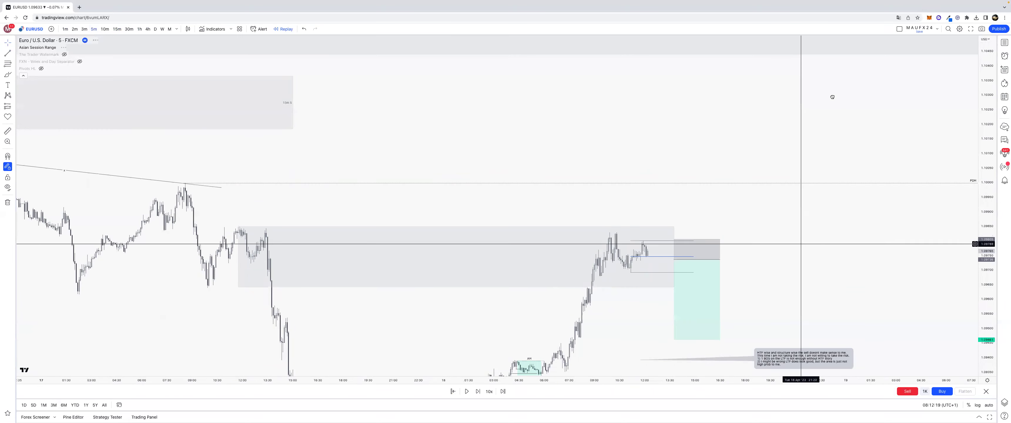
drag(805, 243, 839, 243)
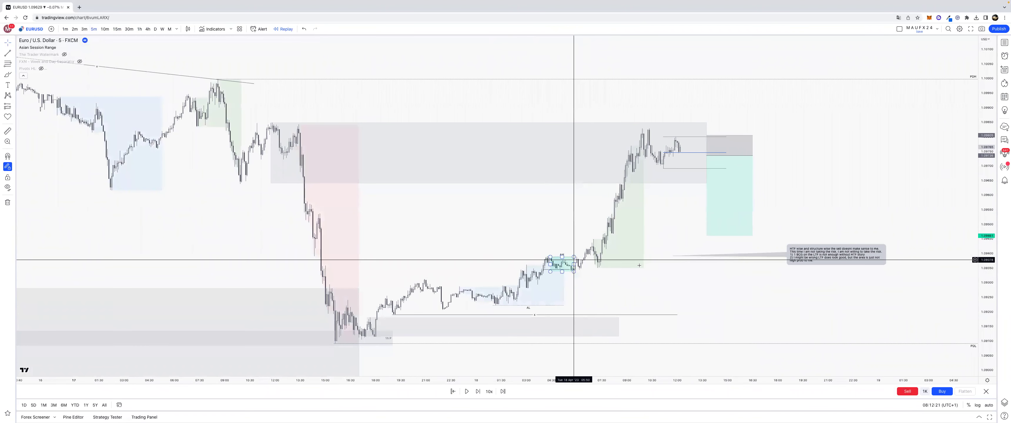
click(611, 315)
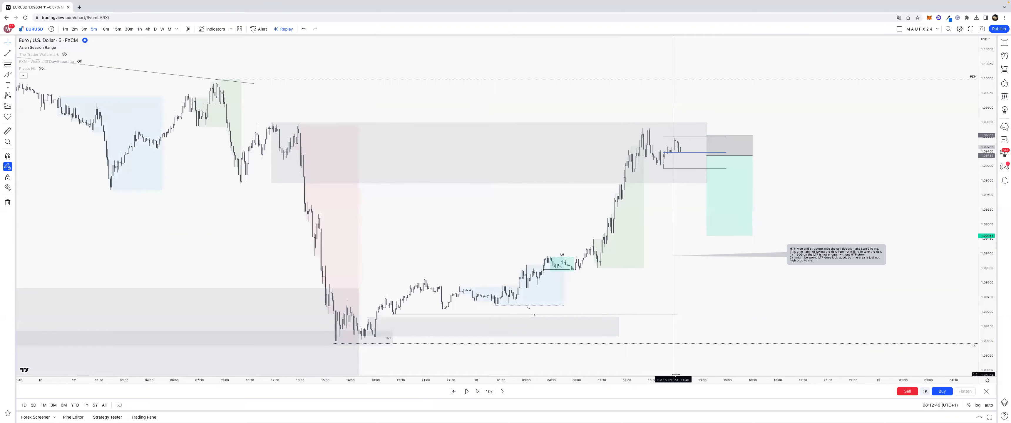
drag(676, 377, 331, 144)
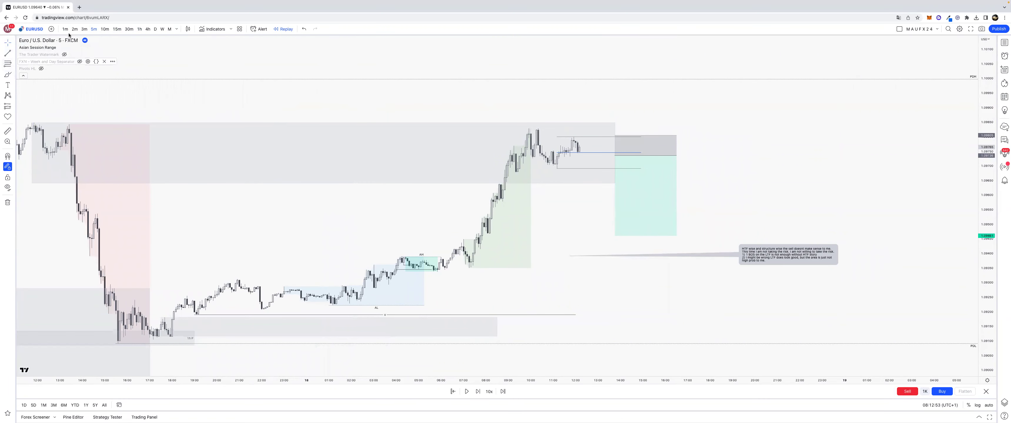
click(117, 29)
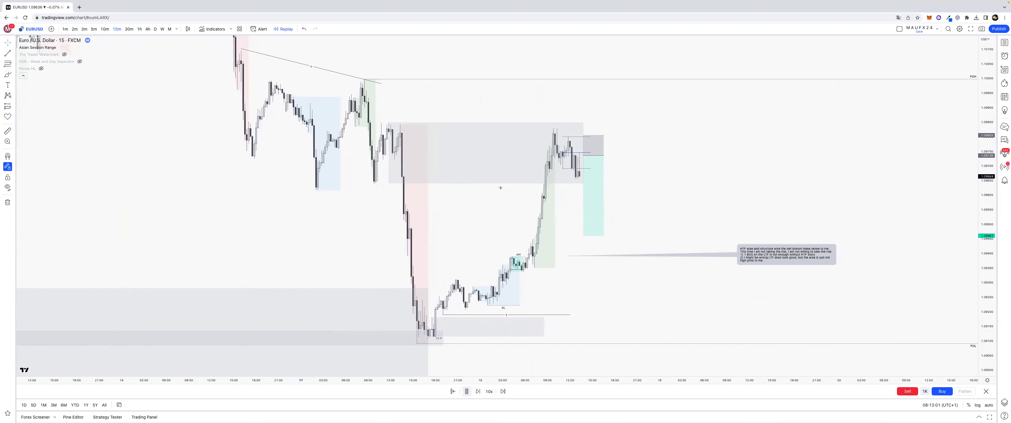
- Pause replay, switch to 5-minute candles, and draw an arrow beside the price action
click(466, 392)
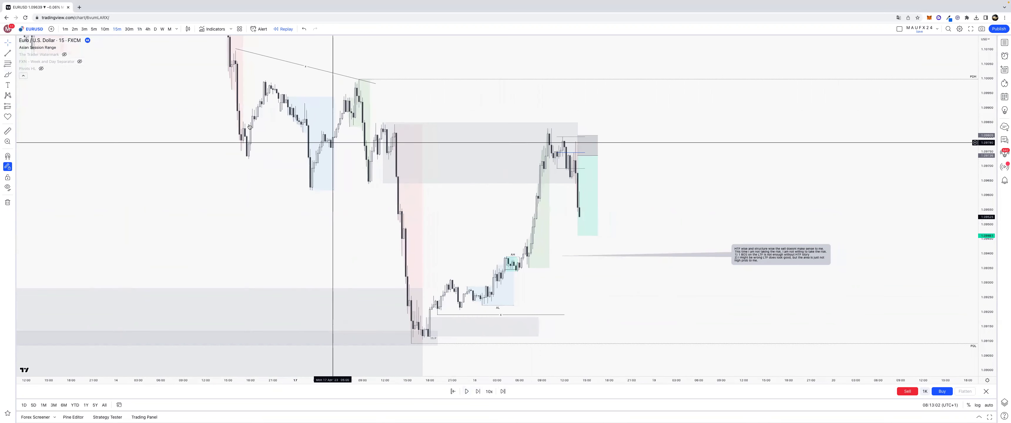
click(94, 29)
click(14, 56)
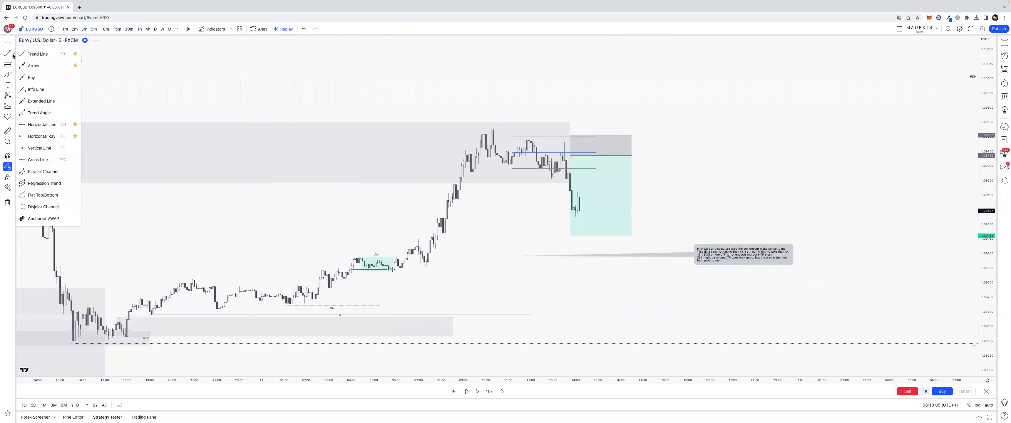
click(37, 70)
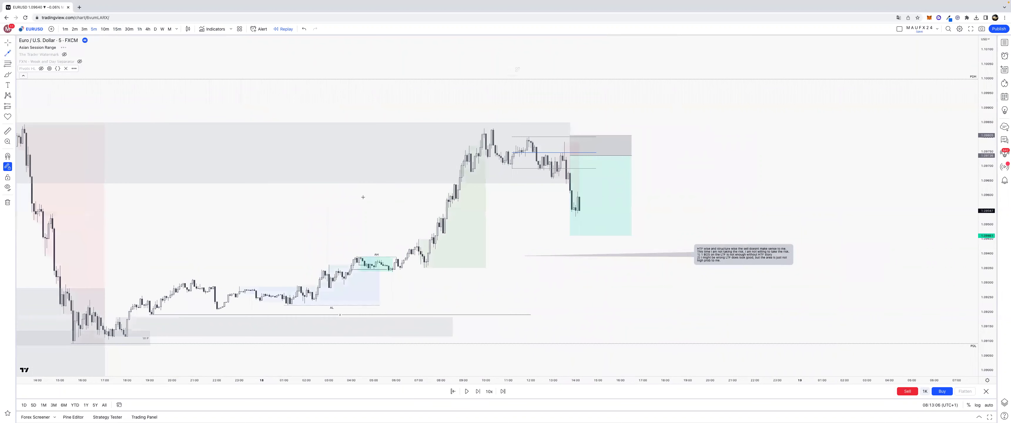
click(470, 173)
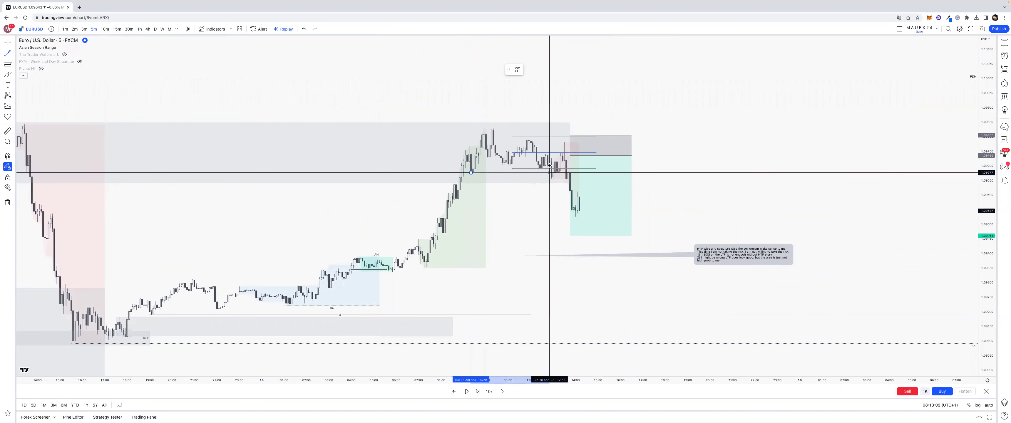
click(550, 166)
- Shorten the grey zone to end before the morning rally, then rescale the view
right_click(542, 193)
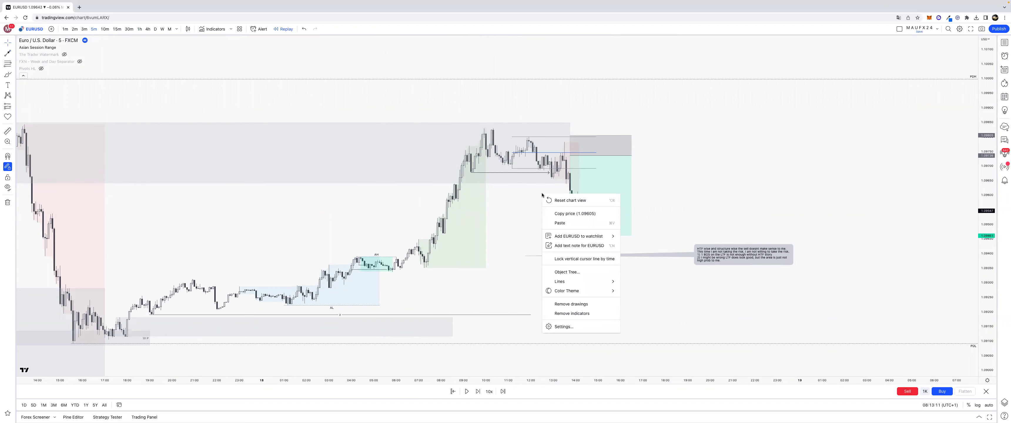
click(570, 154)
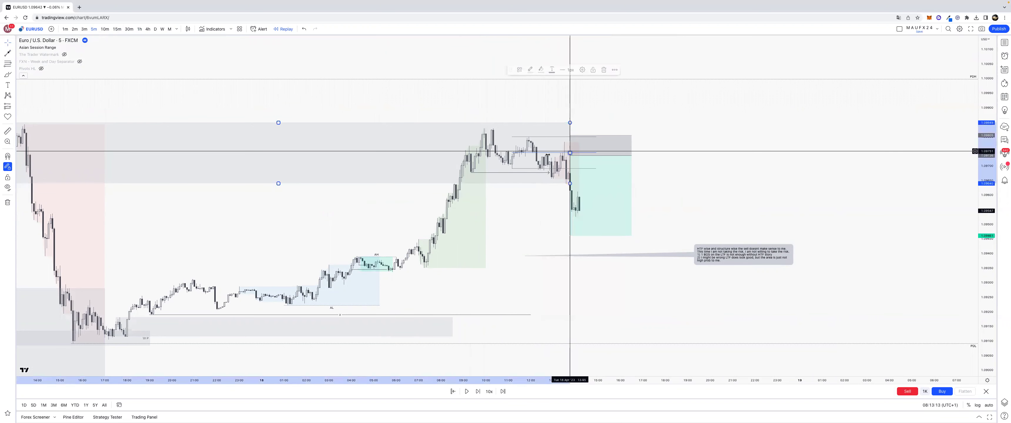
drag(570, 153, 404, 164)
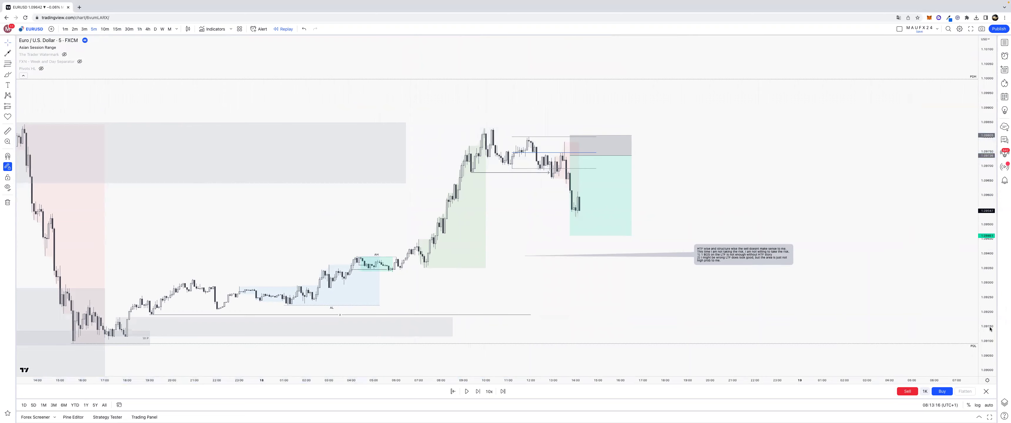
drag(985, 333, 960, 191)
drag(904, 176, 898, 325)
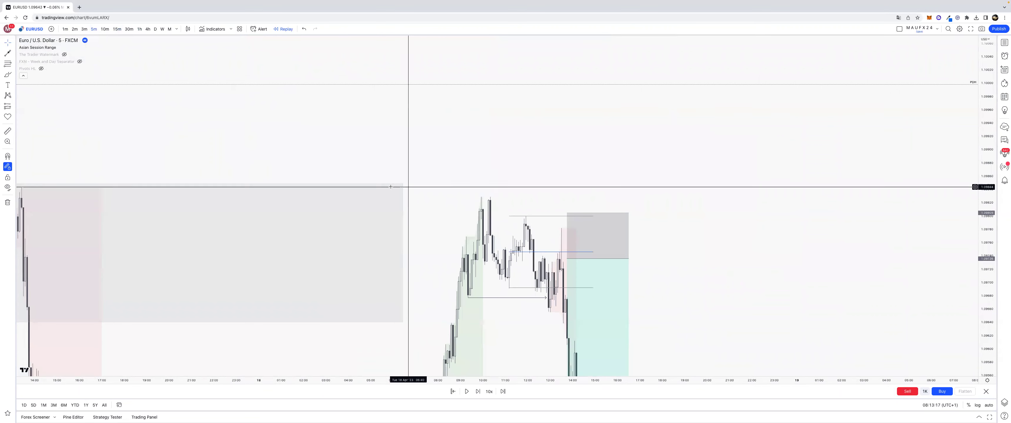
- On 15-minute candles, box the recent spike high with a narrow rectangle extended right
click(116, 29)
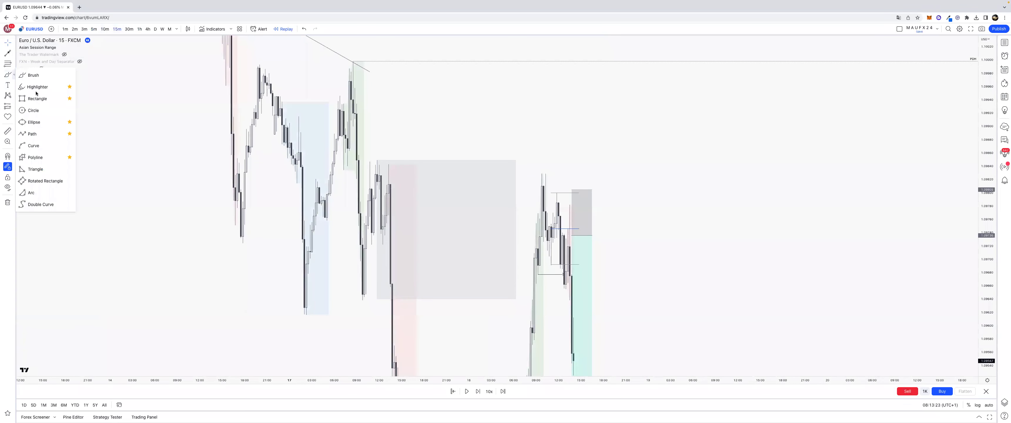
click(39, 99)
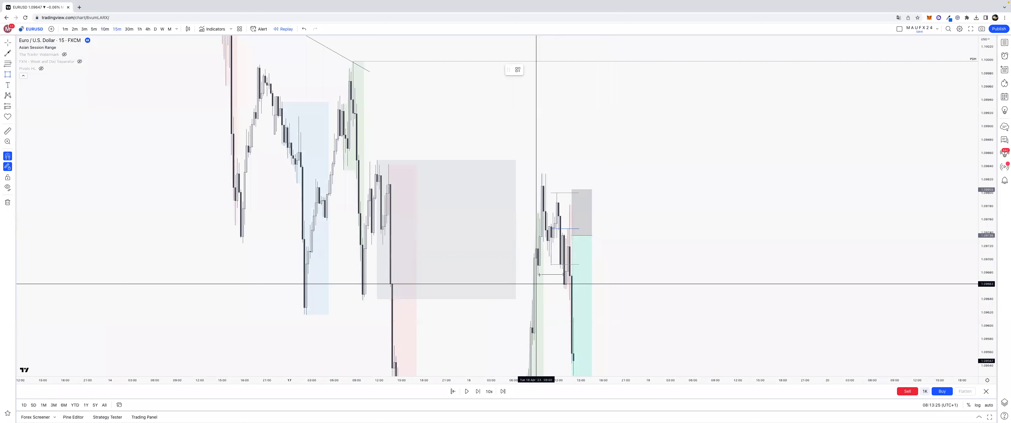
drag(539, 275, 541, 161)
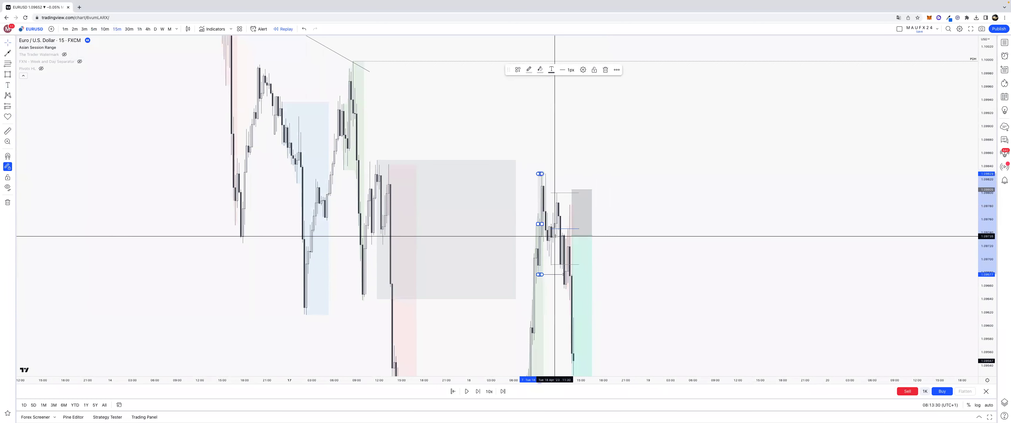
drag(542, 223, 569, 223)
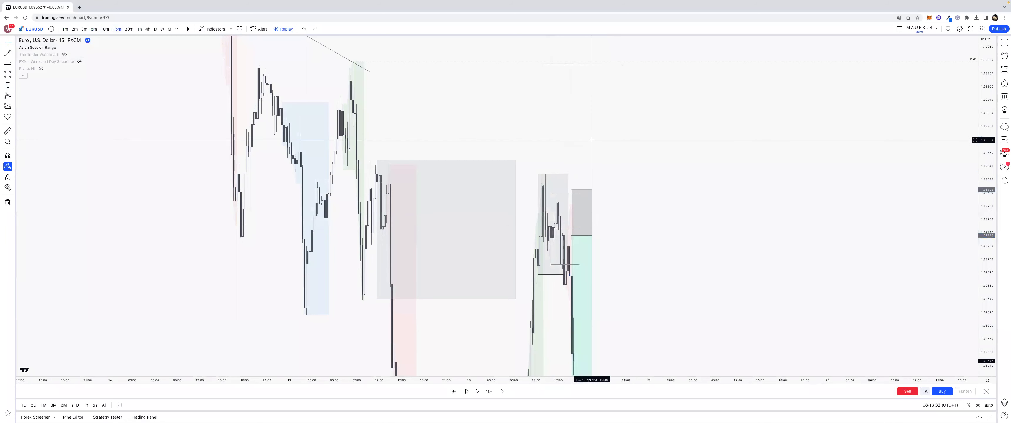
click(639, 327)
- Switch to 5-minute candles and, with magnet on, widen the top rectangle across the highs
drag(634, 383, 546, 384)
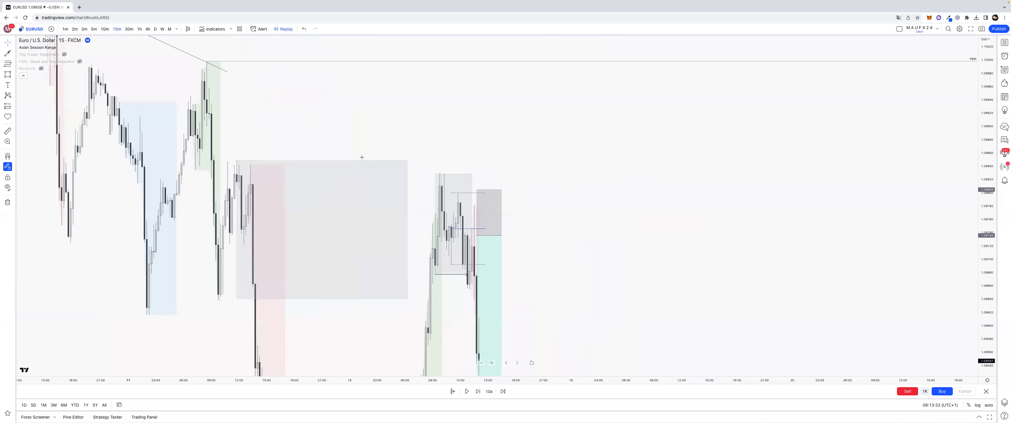
click(94, 30)
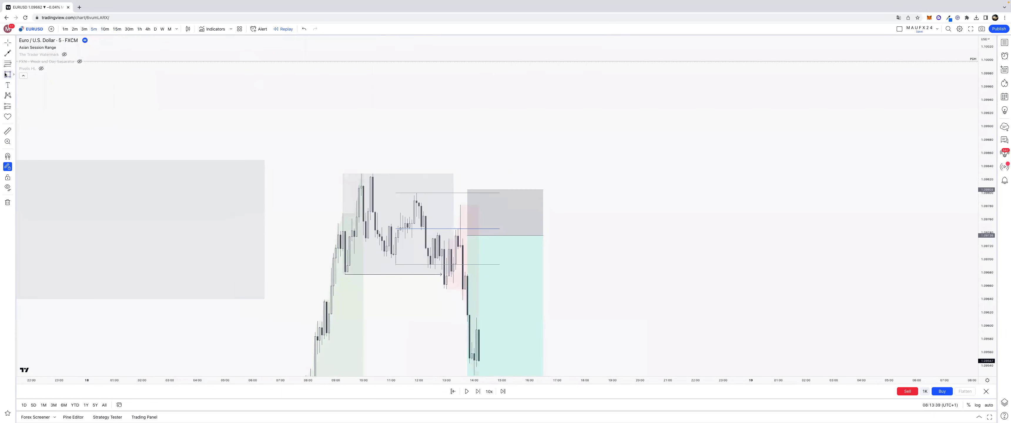
key(super)
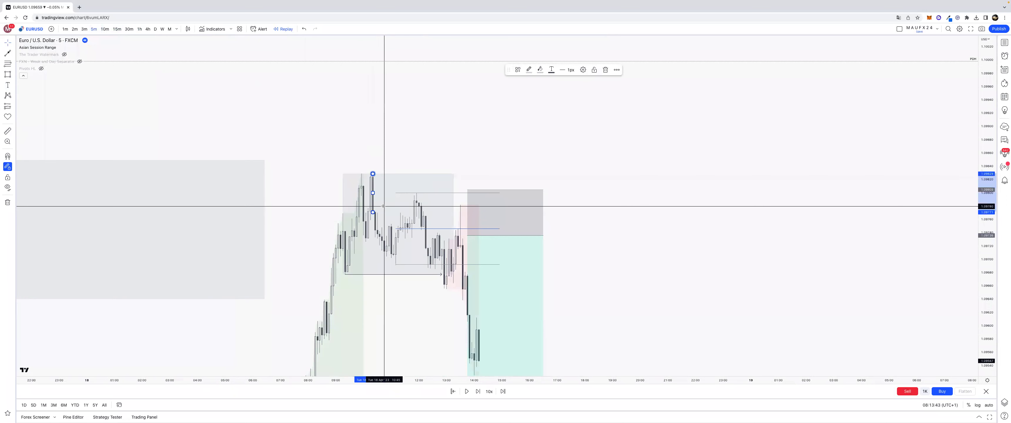
drag(372, 193, 423, 193)
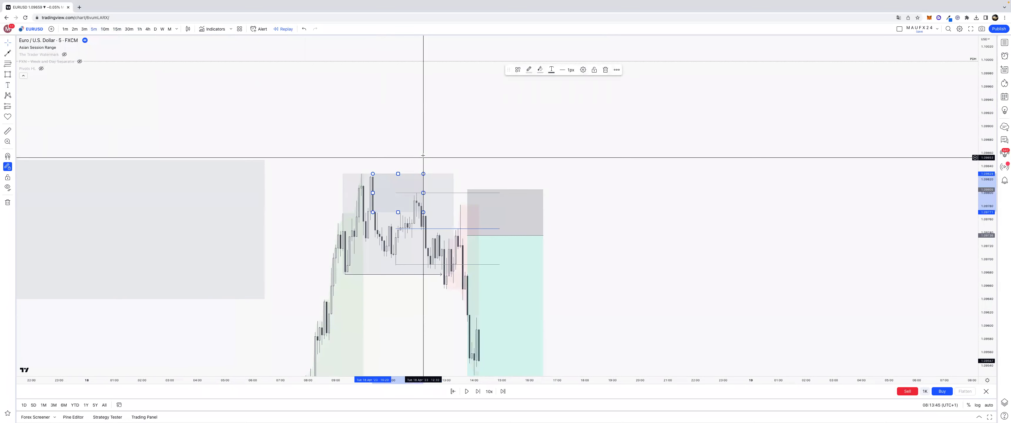
click(197, 134)
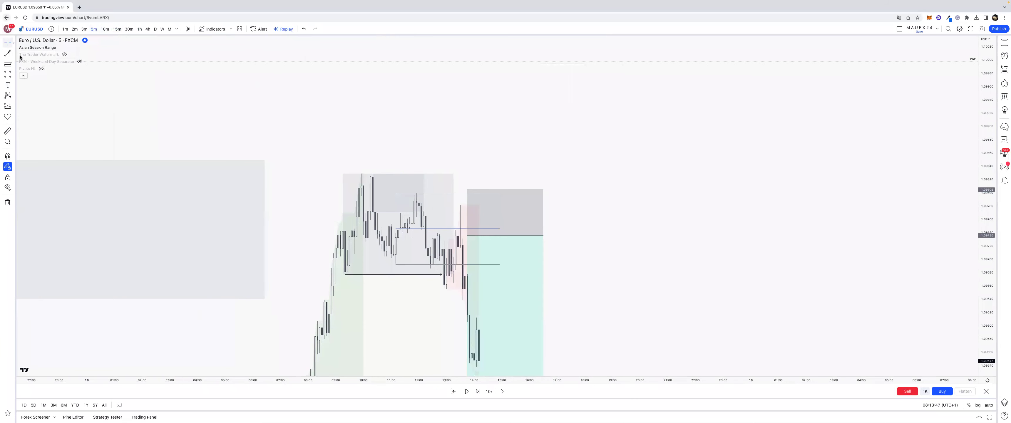
- Draw a trend line below the rectangle and apply the LQ template to it
click(15, 55)
click(37, 59)
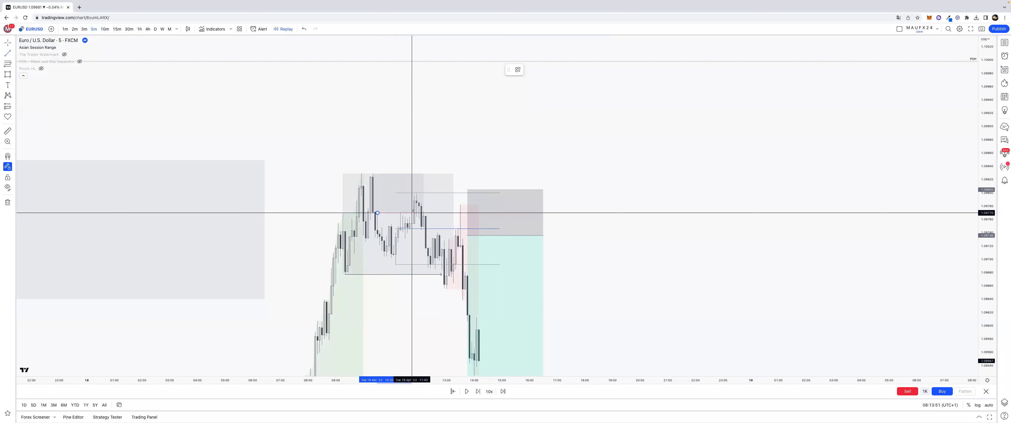
click(411, 212)
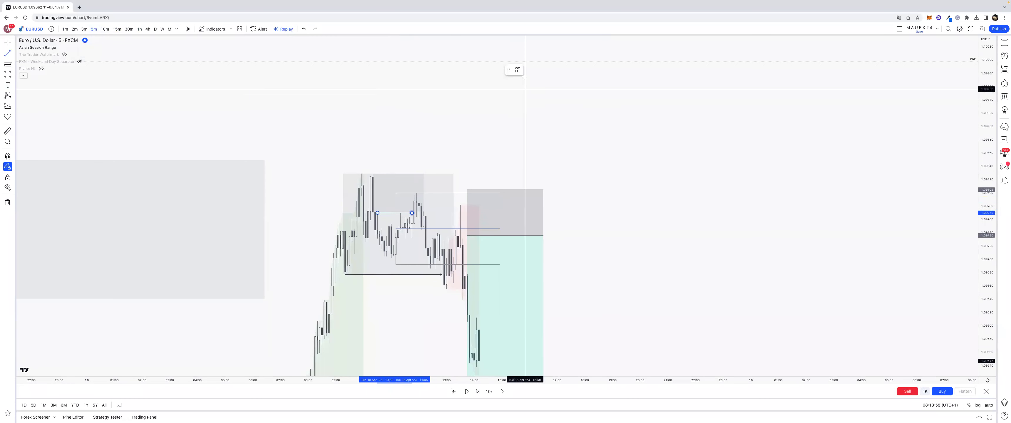
click(519, 133)
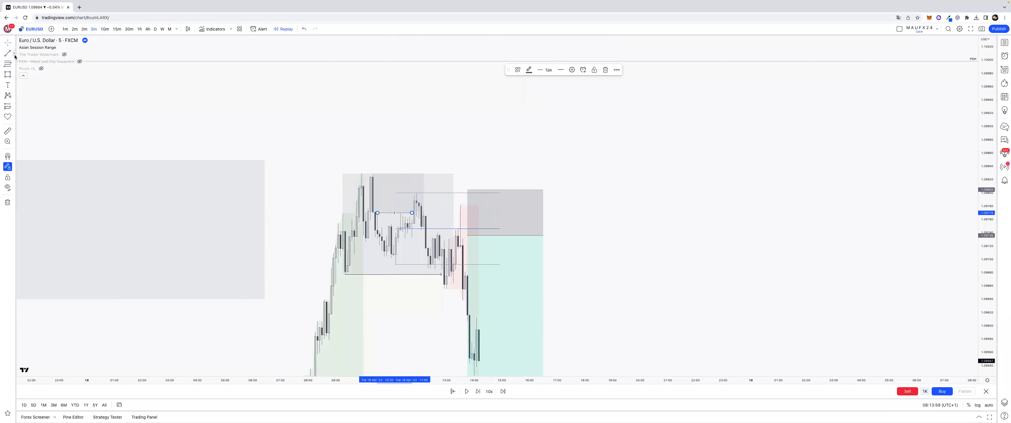
- Draw a second short line at a level beneath the rectangle with magnet on
click(14, 56)
click(39, 67)
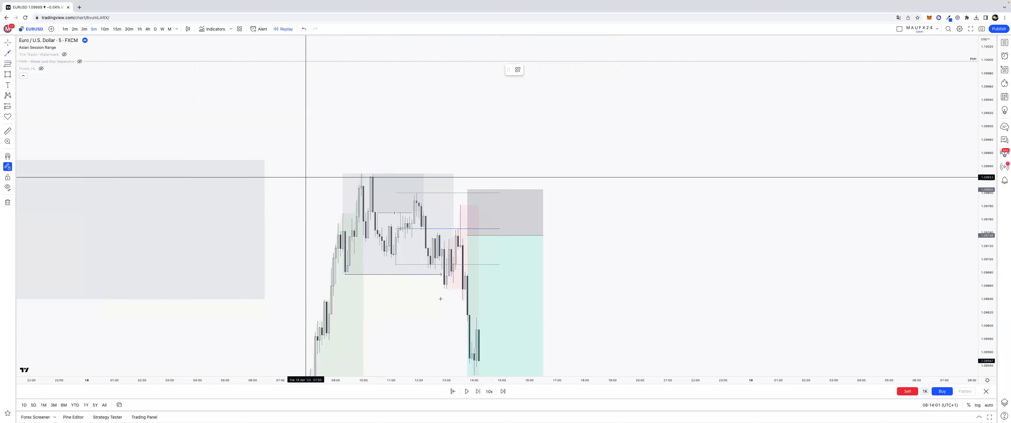
key(ctrl)
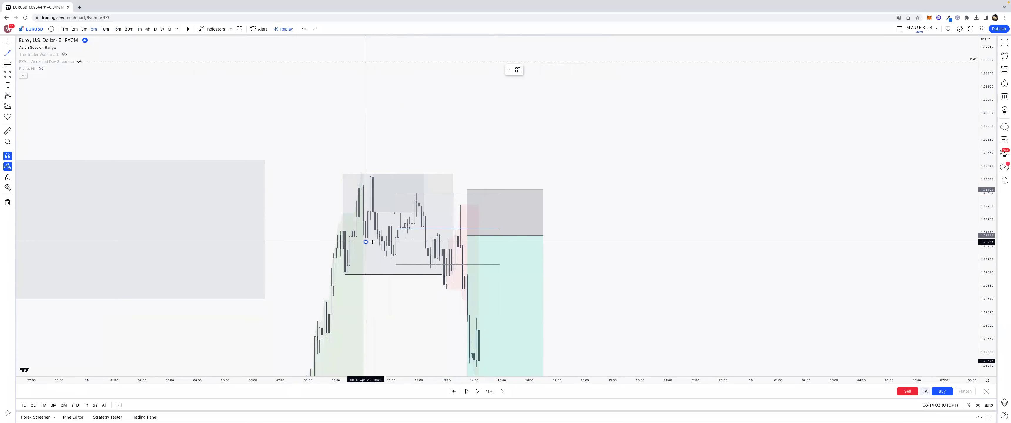
click(378, 241)
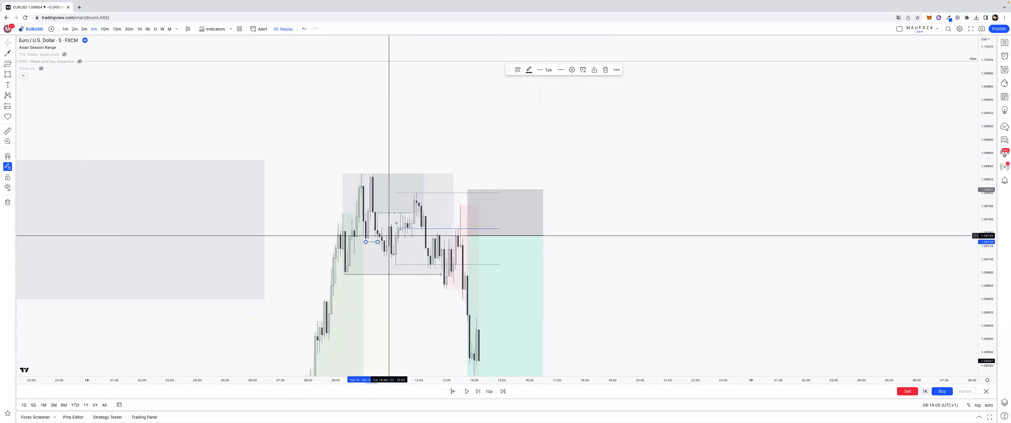
- Switch to 1-minute candles, zoom out, and start a Fibonacci retracement snapped to a candle level
click(64, 29)
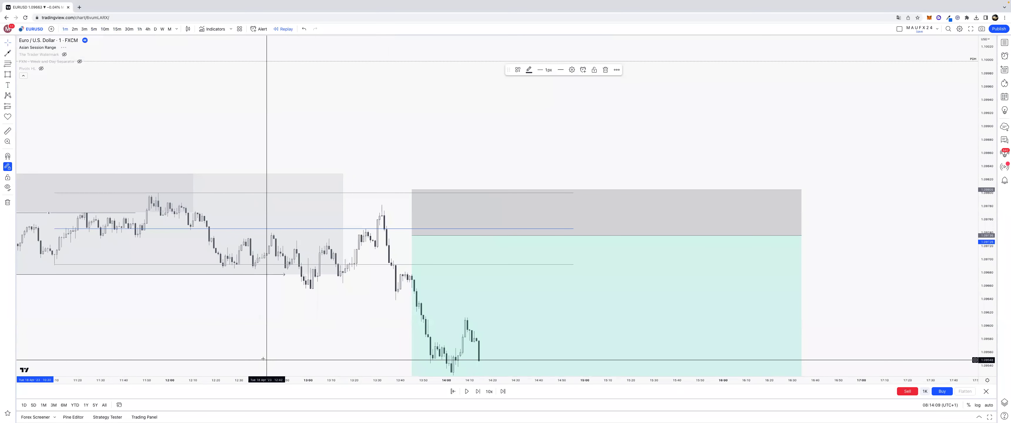
scroll(469, 275, down, 4)
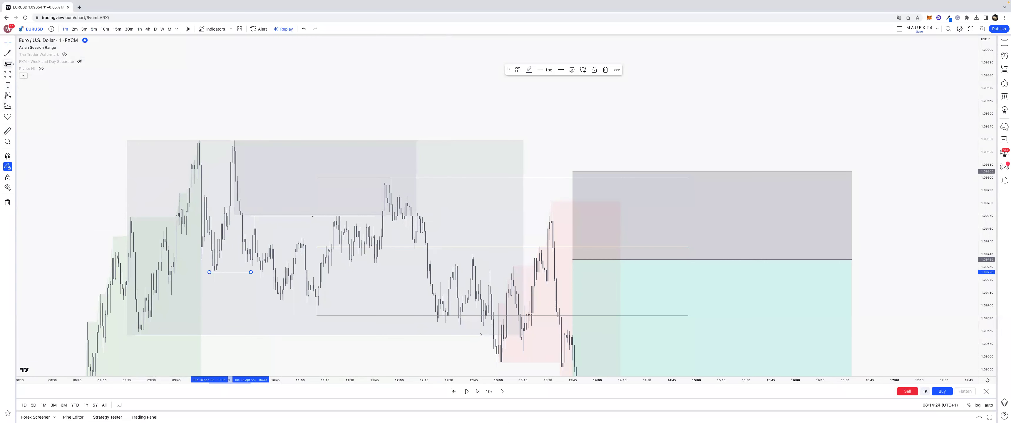
key(super)
click(378, 269)
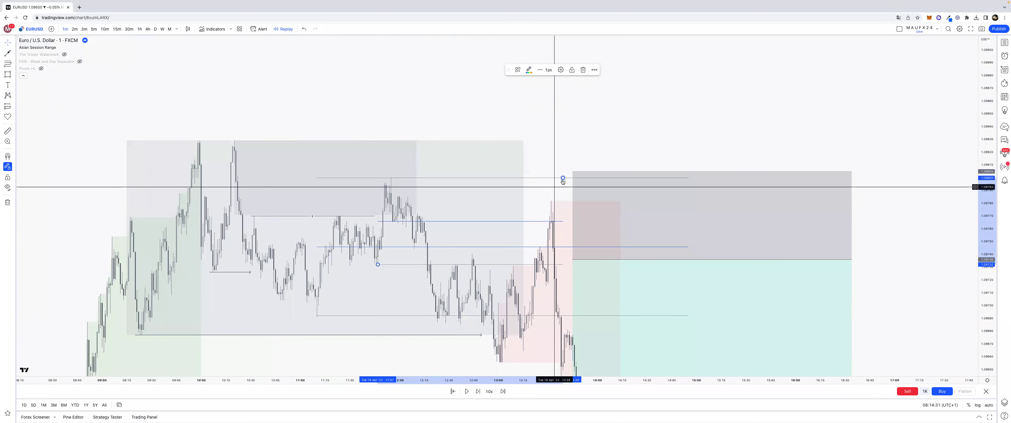
drag(572, 260, 573, 221)
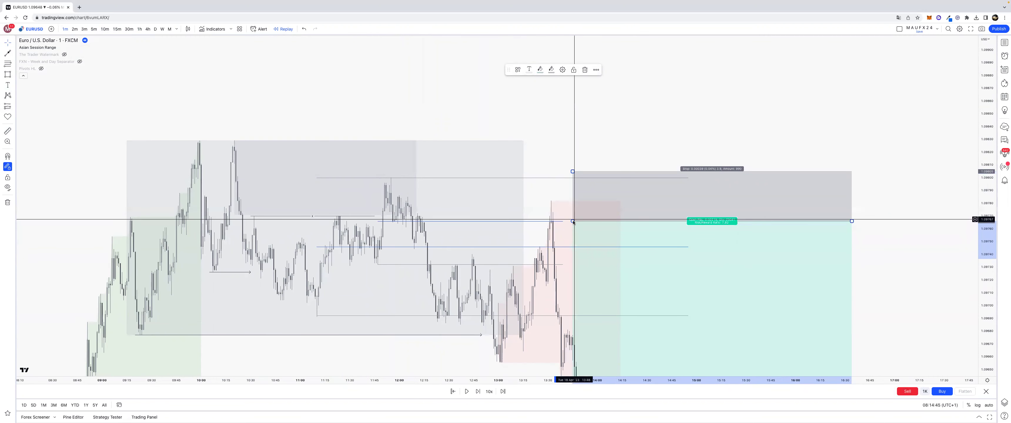
drag(573, 222, 565, 232)
drag(566, 172, 566, 173)
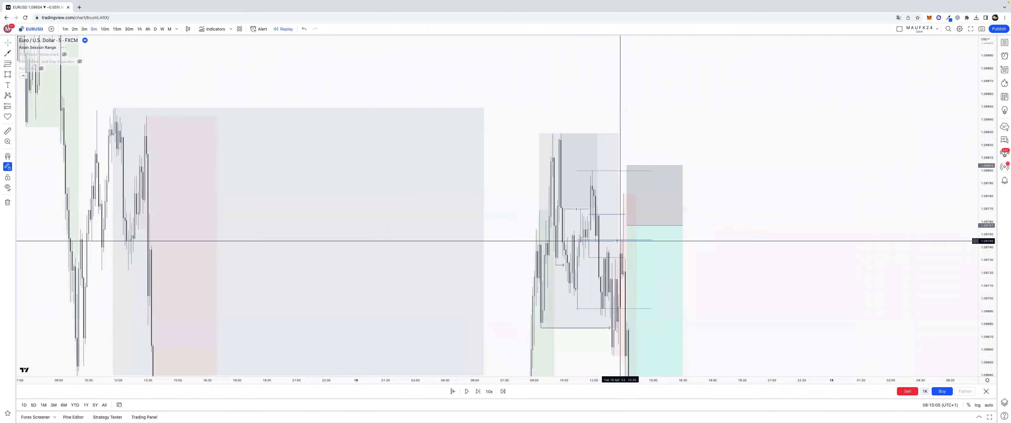
click(619, 241)
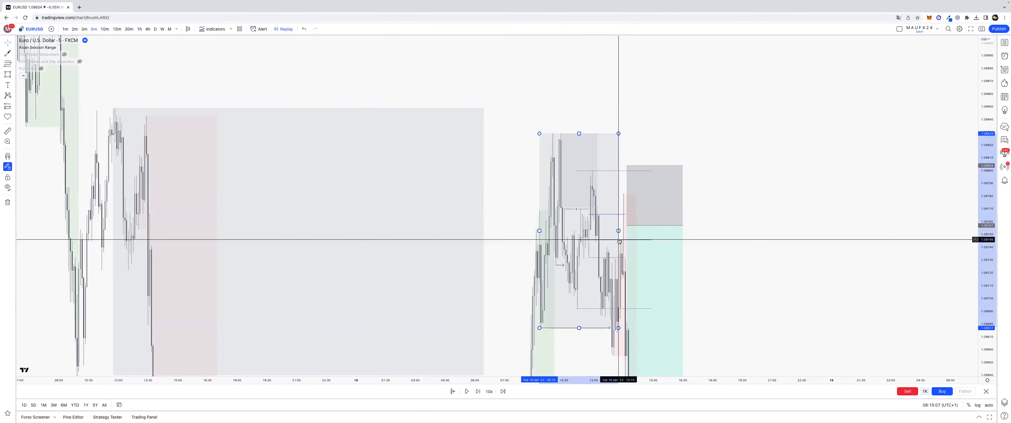
click(643, 240)
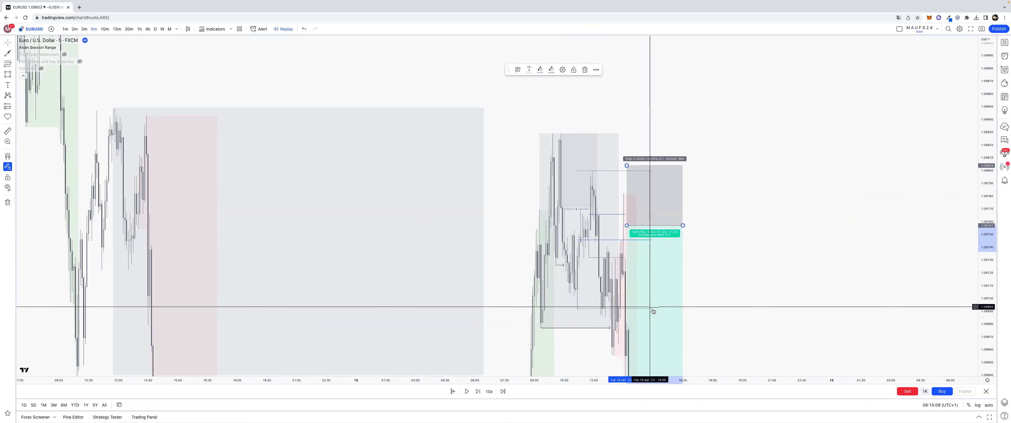
click(652, 169)
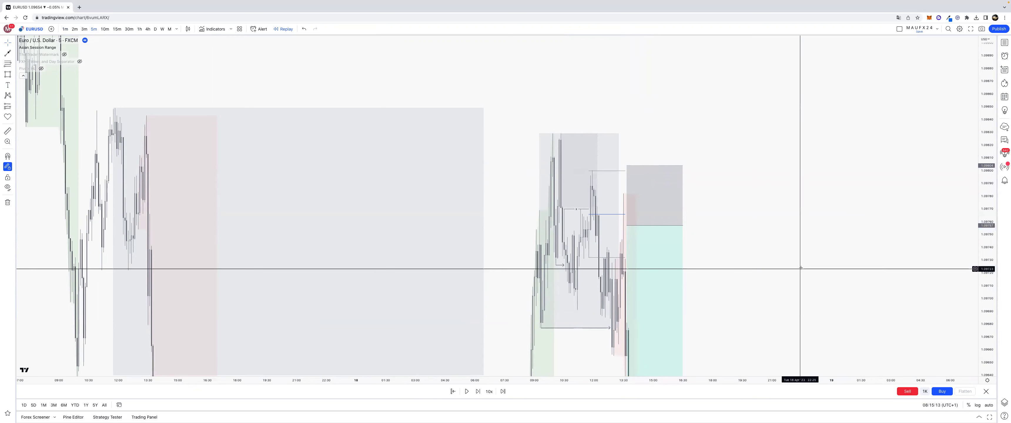
scroll(834, 267, left, 3)
drag(993, 214, 993, 282)
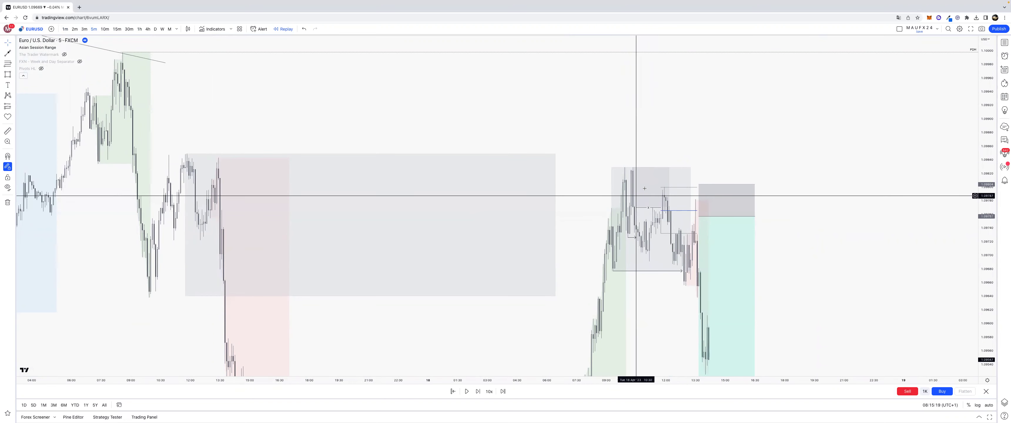
click(685, 273)
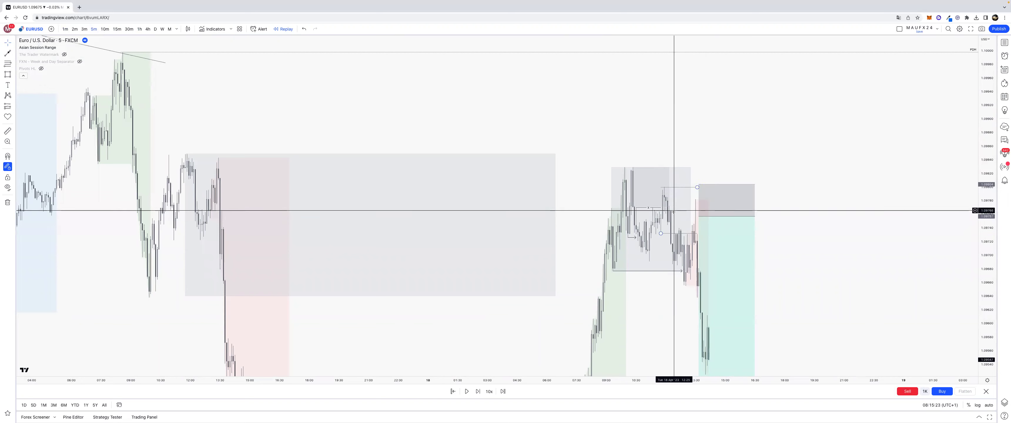
click(702, 194)
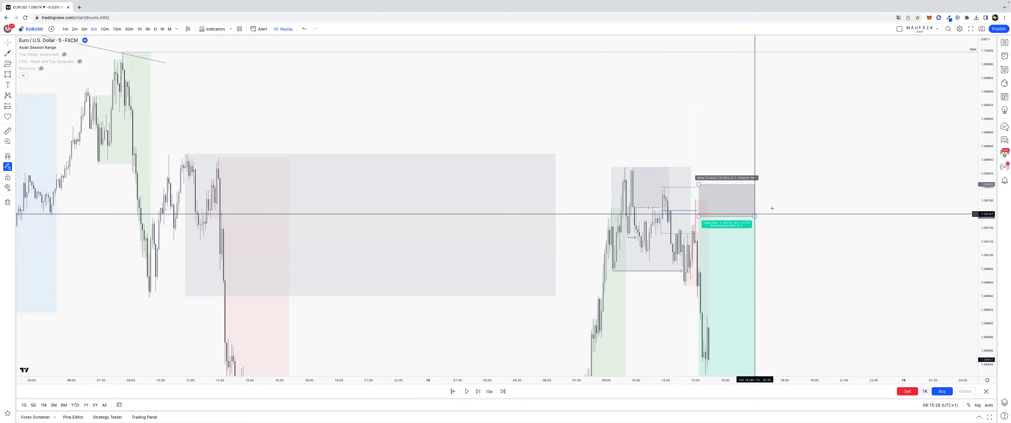
scroll(785, 176, down, 3)
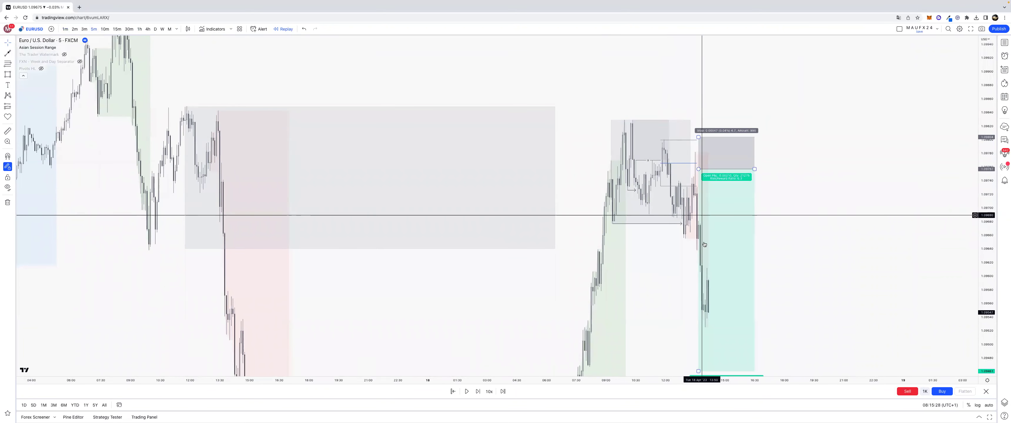
scroll(773, 305, down, 3)
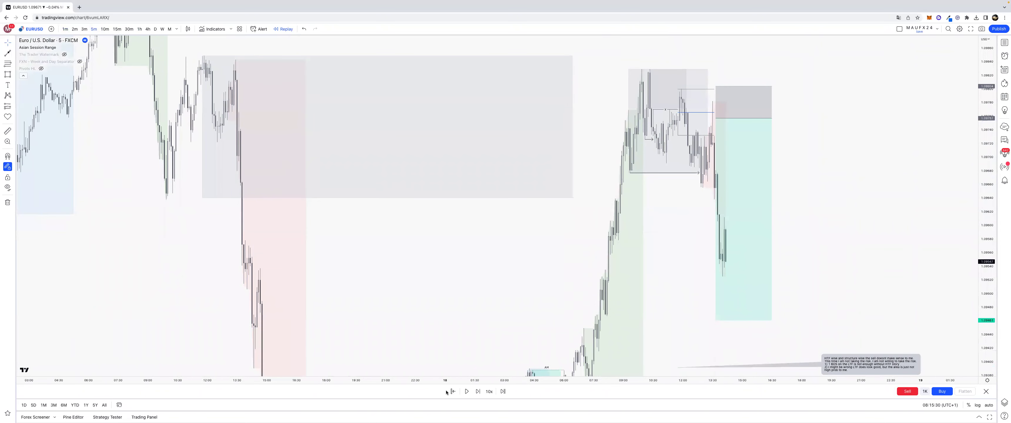
- Step the replay forward one bar and raise the long position's target level
click(464, 391)
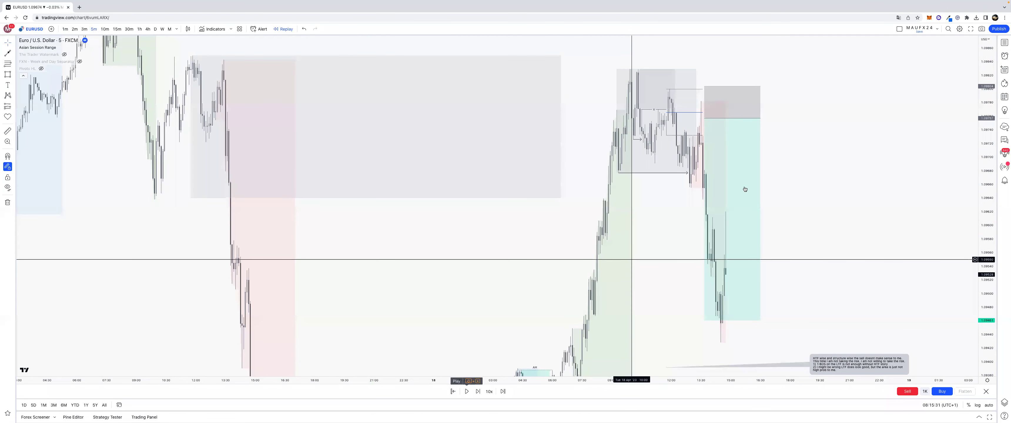
drag(704, 321, 704, 277)
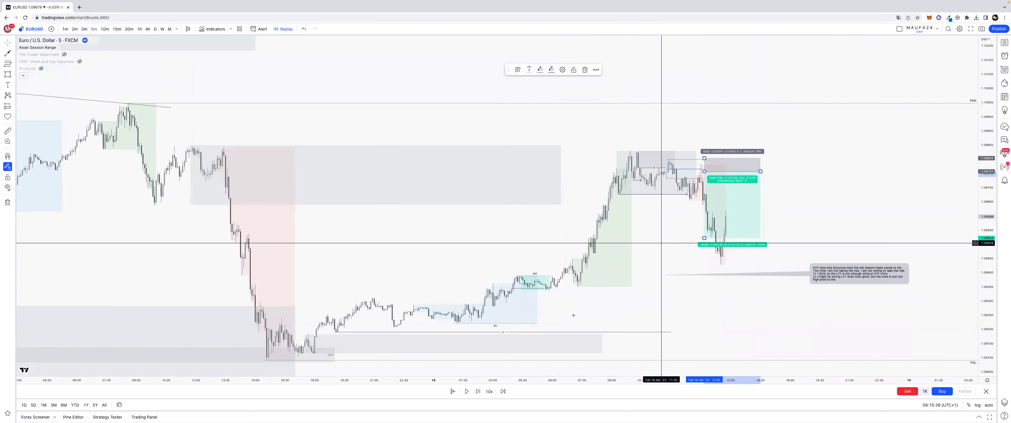
mouse_move(6, 36)
click(404, 159)
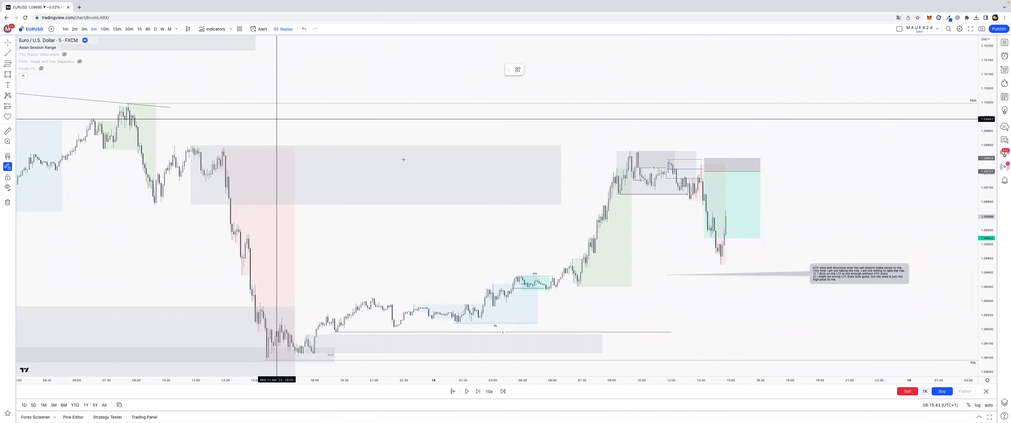
- Mark the recent low with a magnet-snapped horizontal line, then play and pause the replay
key(super)
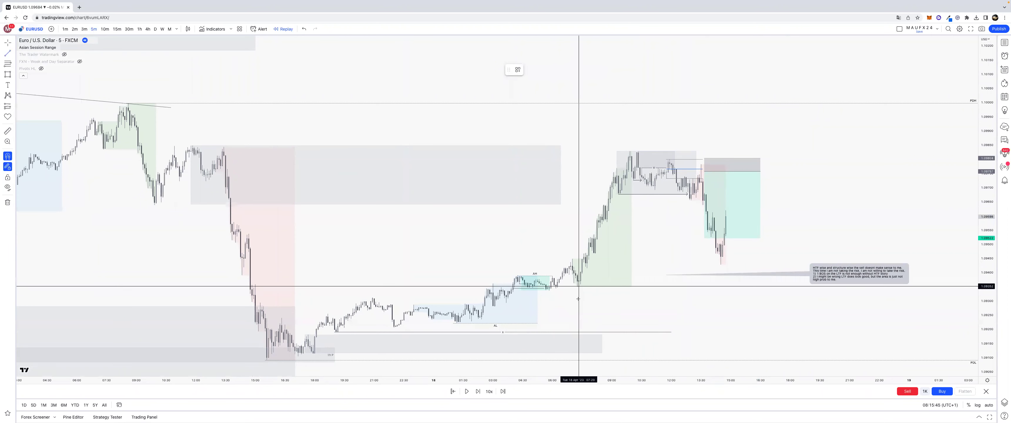
click(726, 280)
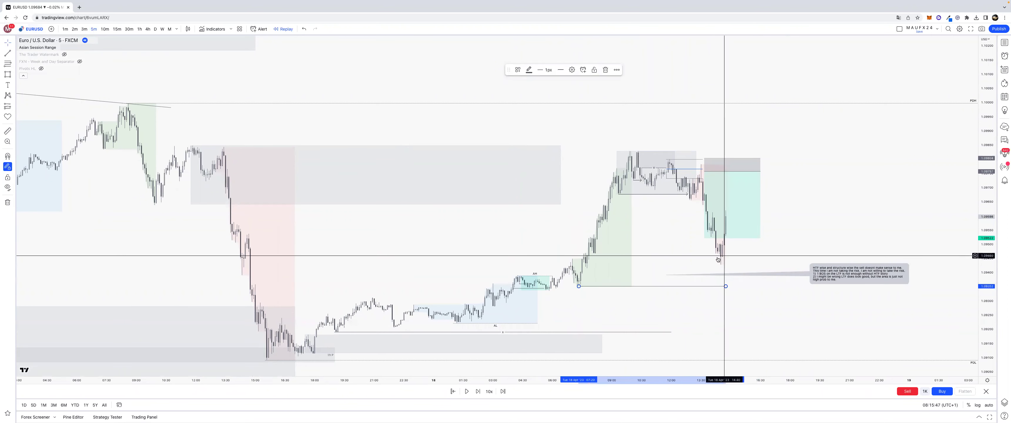
click(465, 391)
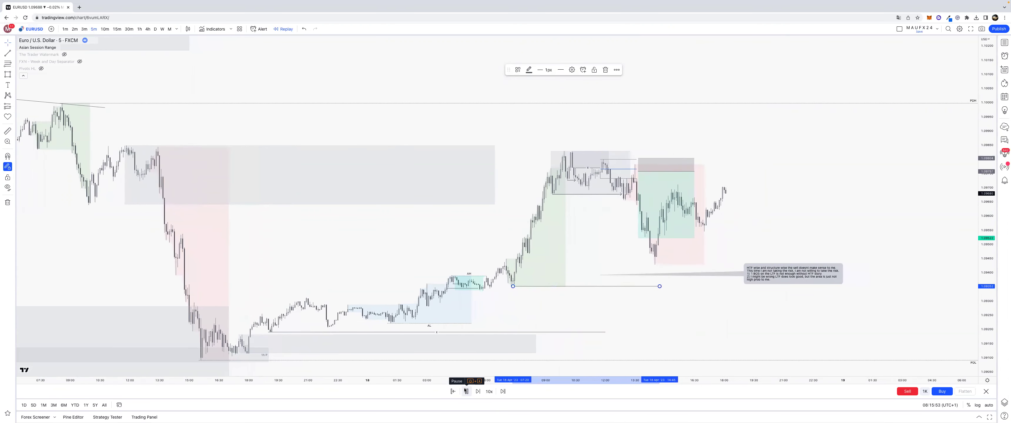
click(466, 390)
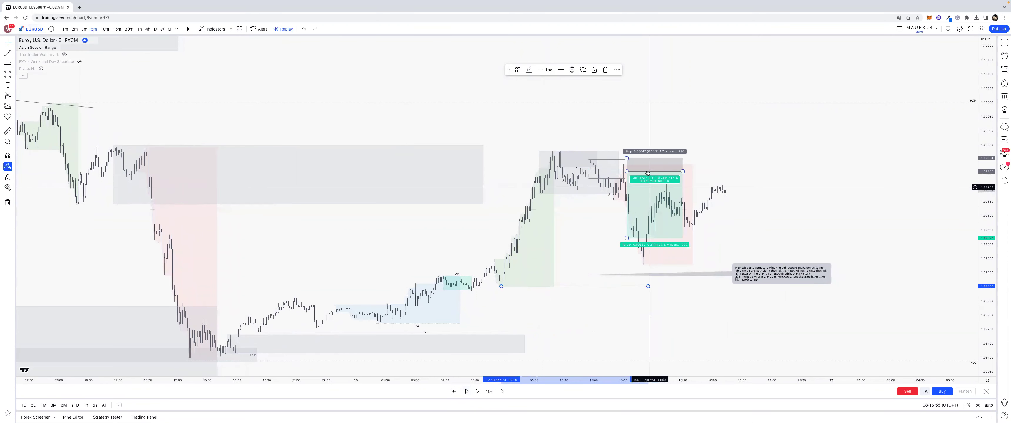
- Delete the long position and start resizing the grey price-range box
click(667, 177)
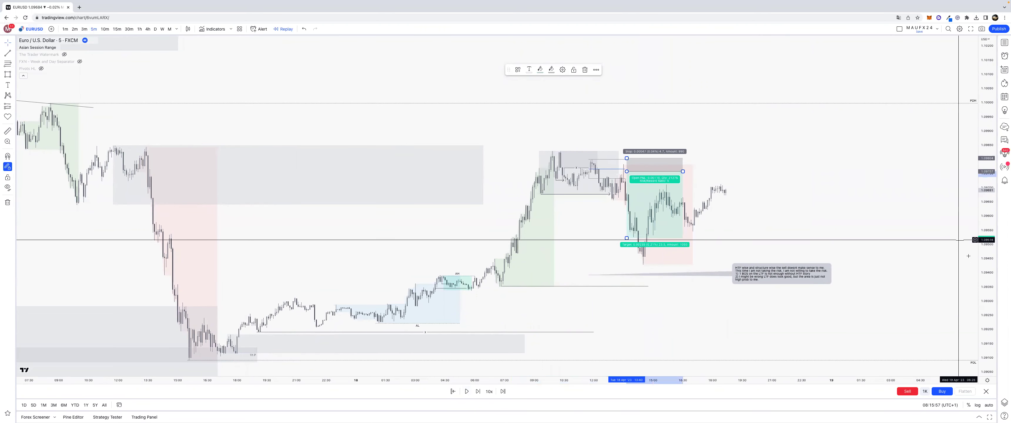
drag(987, 171, 987, 188)
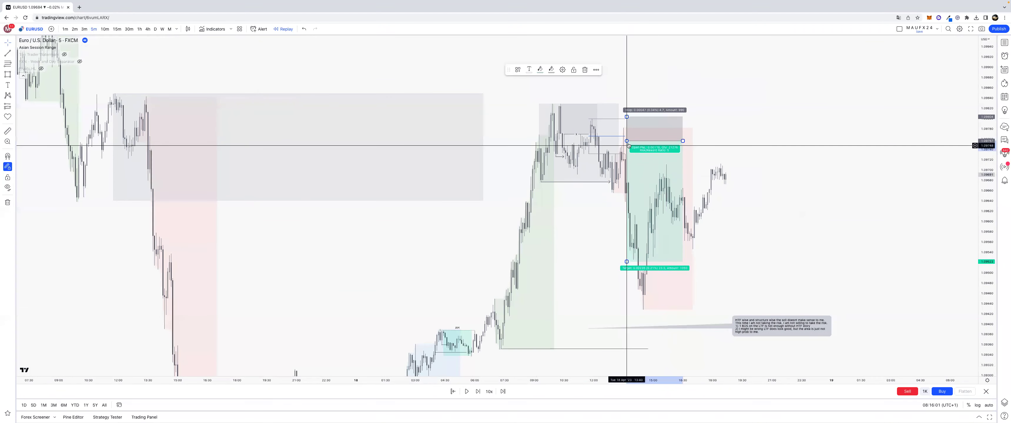
key(Delete)
drag(589, 154, 540, 182)
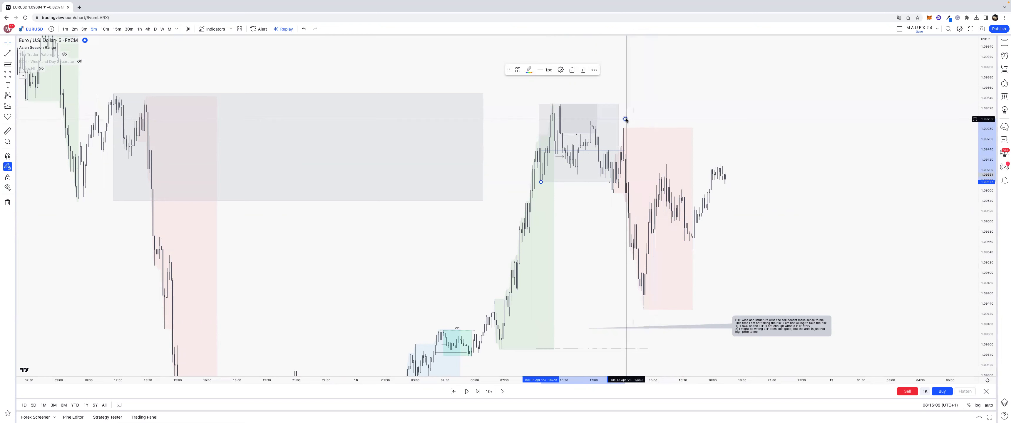
- Stretch the grey price-range box up to the high, then select the Short Position tool
drag(625, 118, 633, 106)
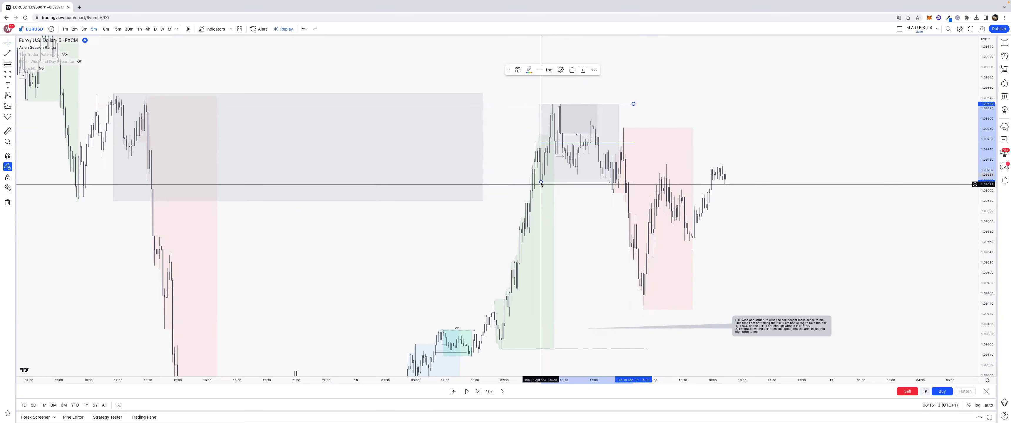
drag(561, 178, 569, 177)
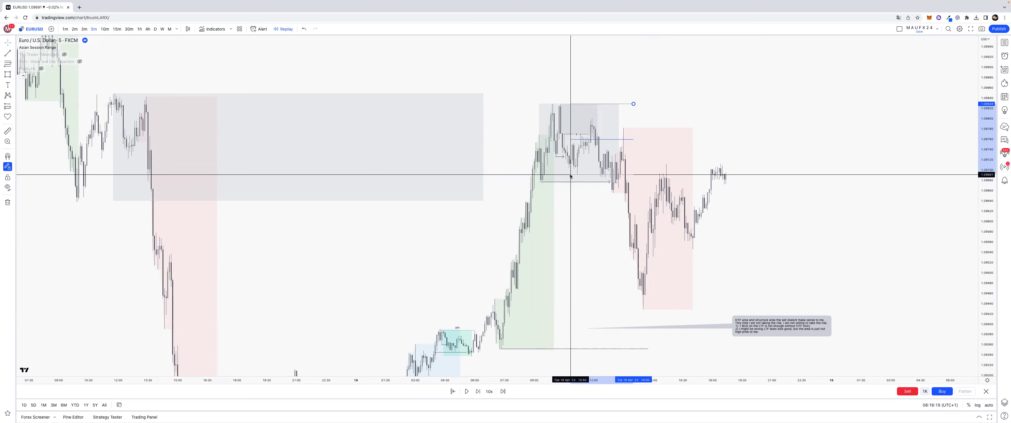
click(582, 219)
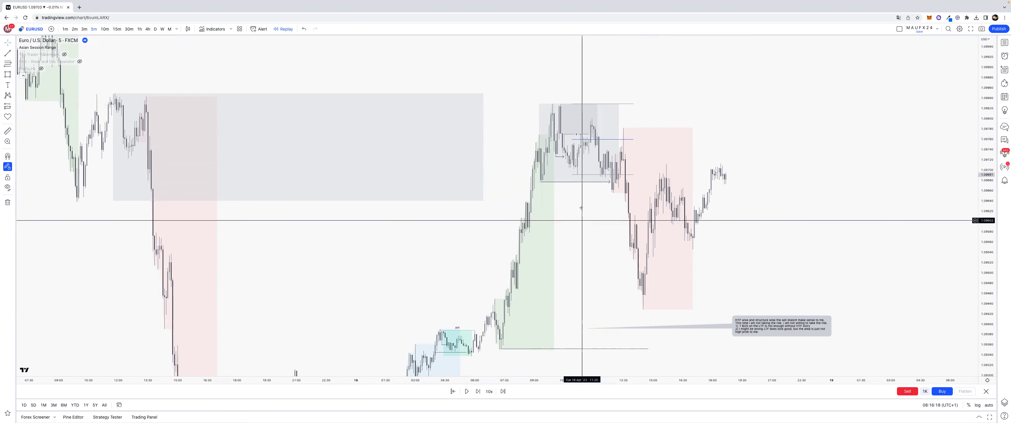
click(14, 106)
click(27, 116)
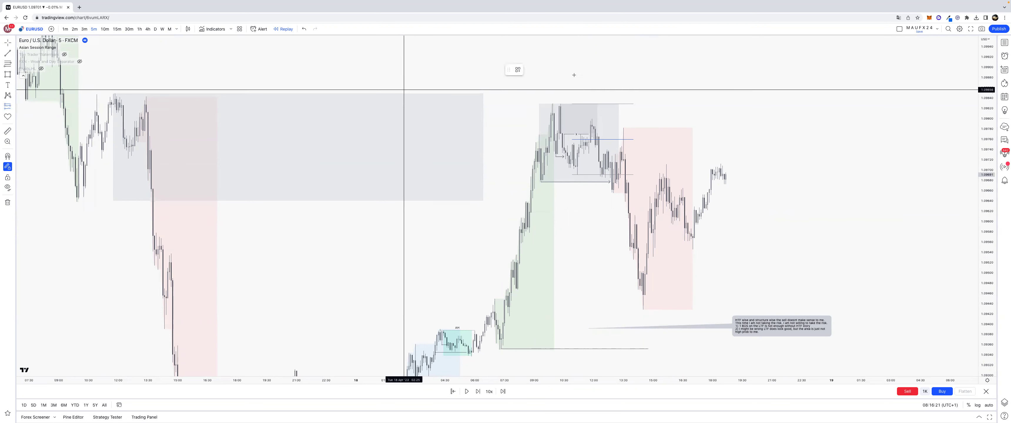
- Place a short position at the current price, lowering its stop and extending its target
click(622, 144)
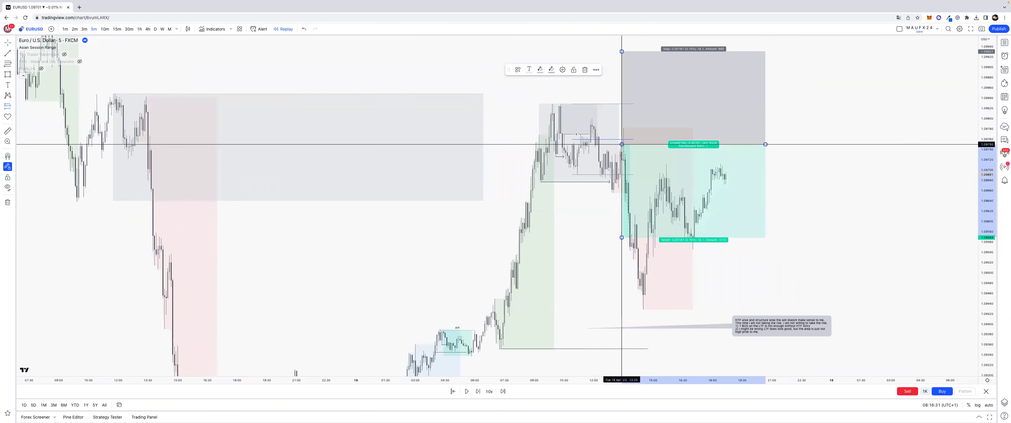
drag(622, 98, 622, 101)
drag(622, 238, 625, 310)
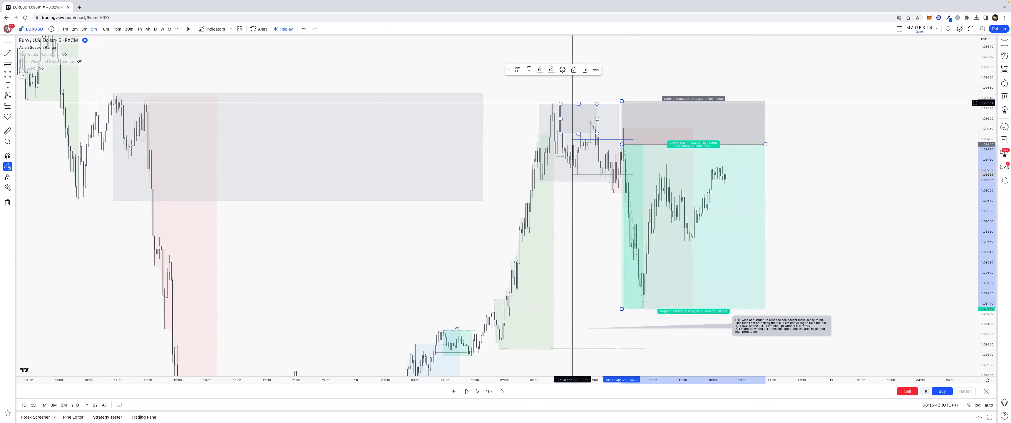
click(635, 109)
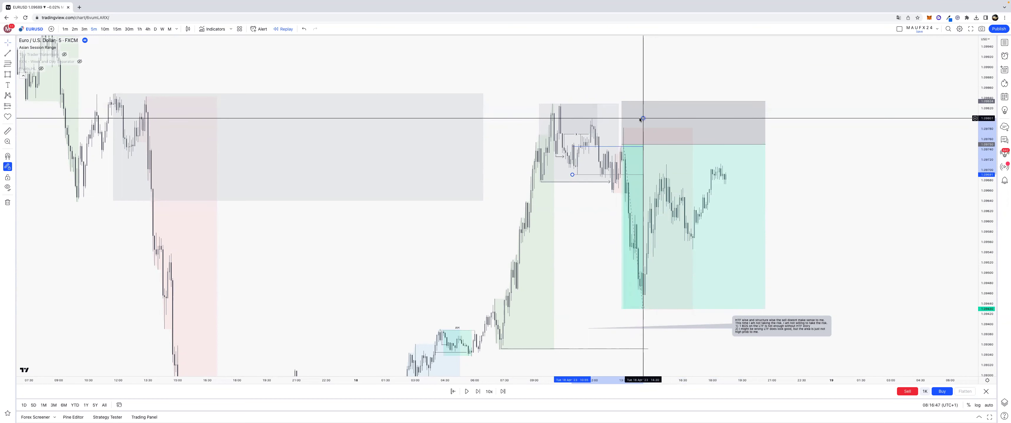
click(639, 118)
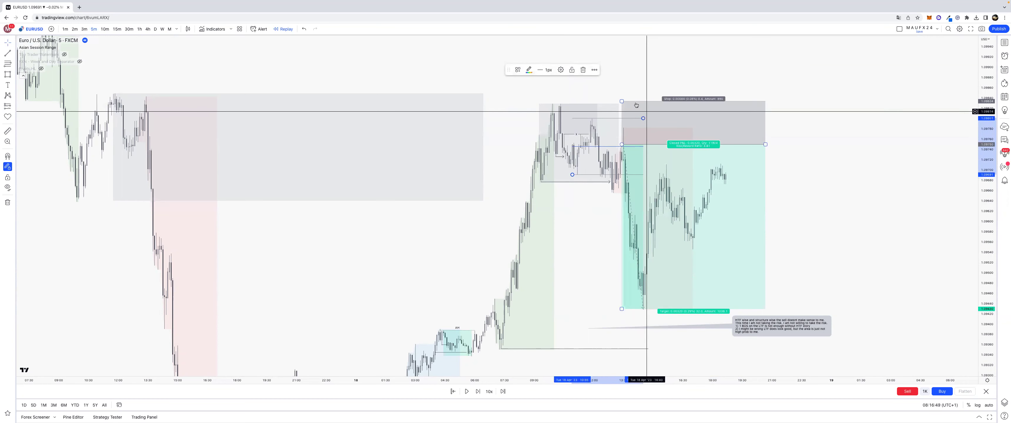
click(646, 119)
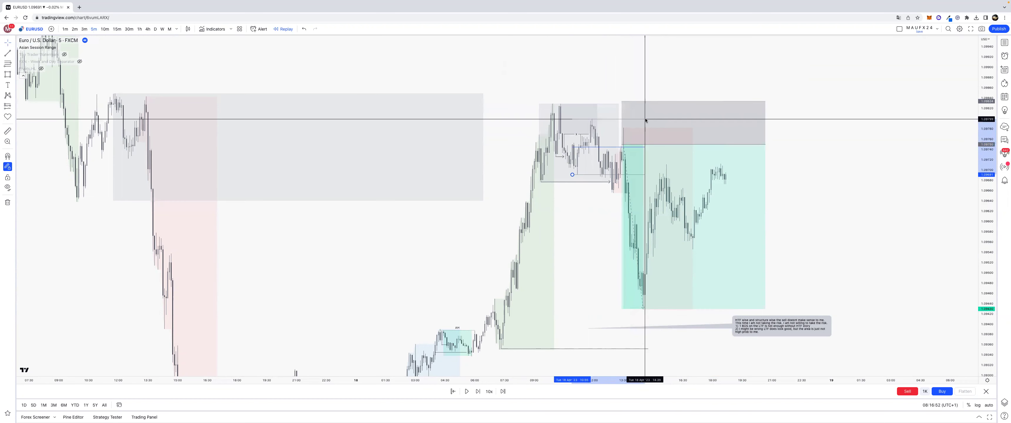
click(597, 119)
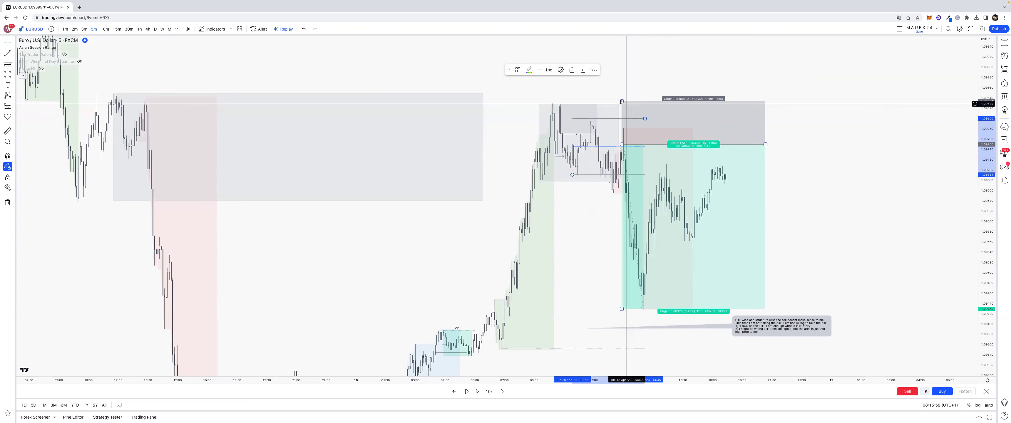
- Fine-tune the short position's stop, entry and profit target levels
drag(622, 101, 622, 118)
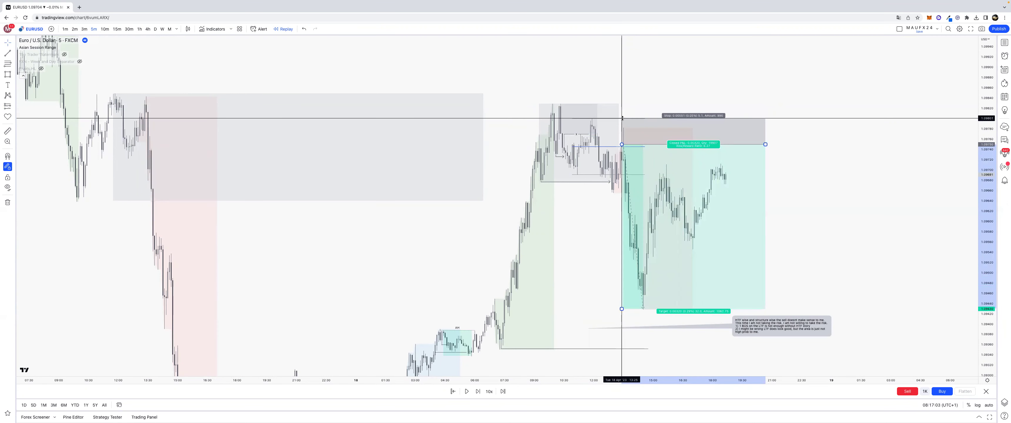
drag(622, 117, 623, 116)
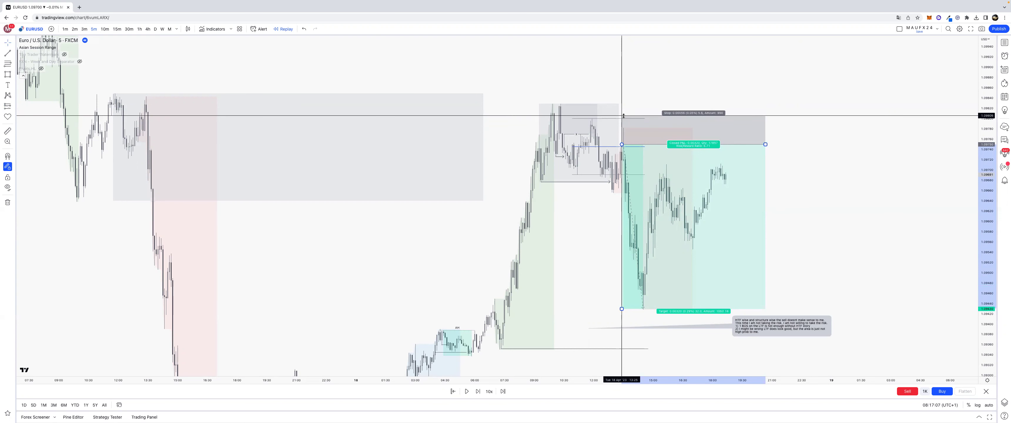
drag(622, 145, 624, 147)
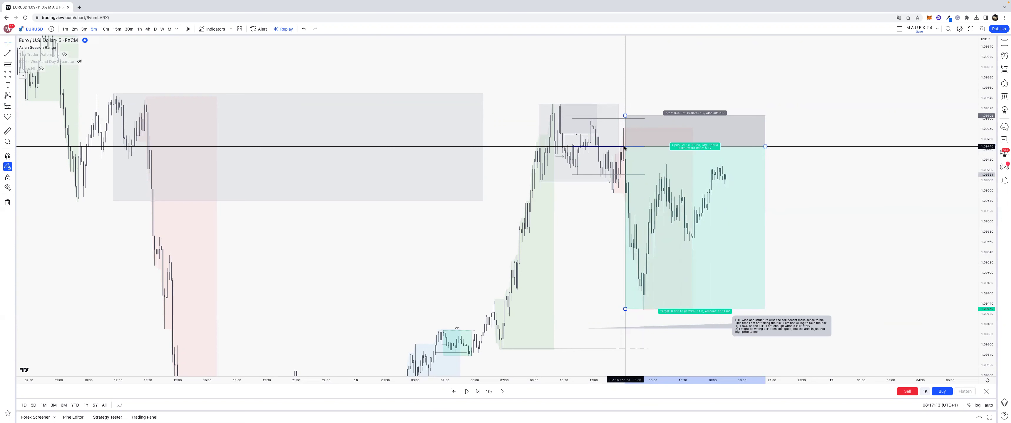
drag(624, 147, 625, 152)
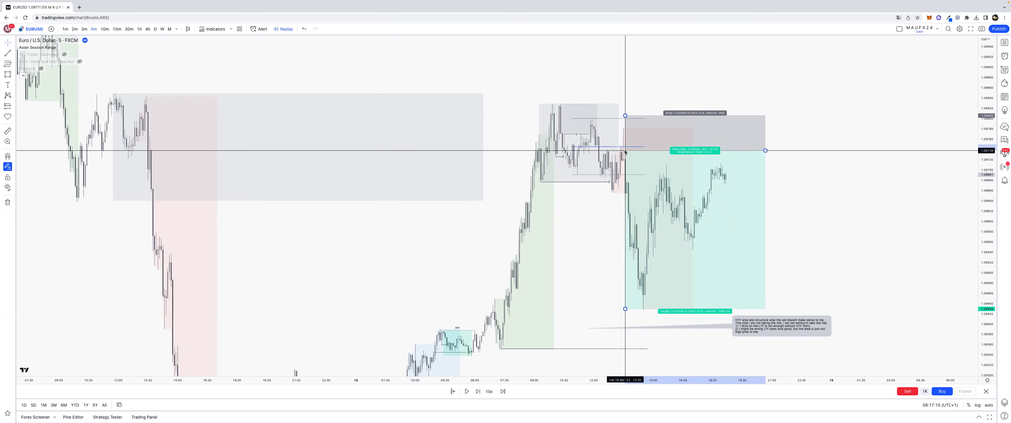
drag(625, 151, 625, 151)
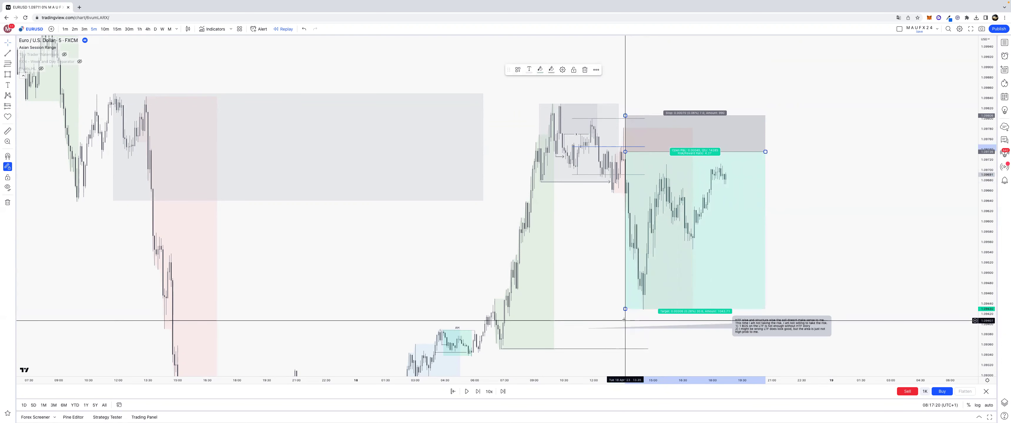
drag(625, 310, 626, 297)
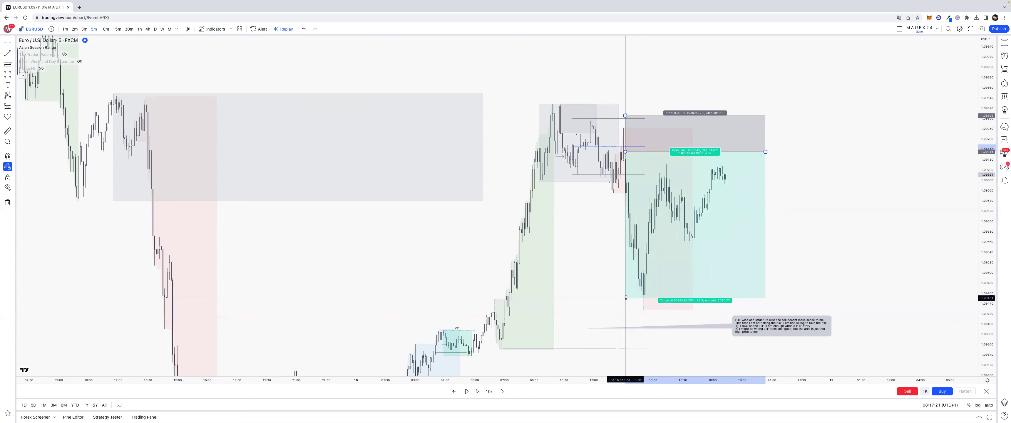
click(603, 225)
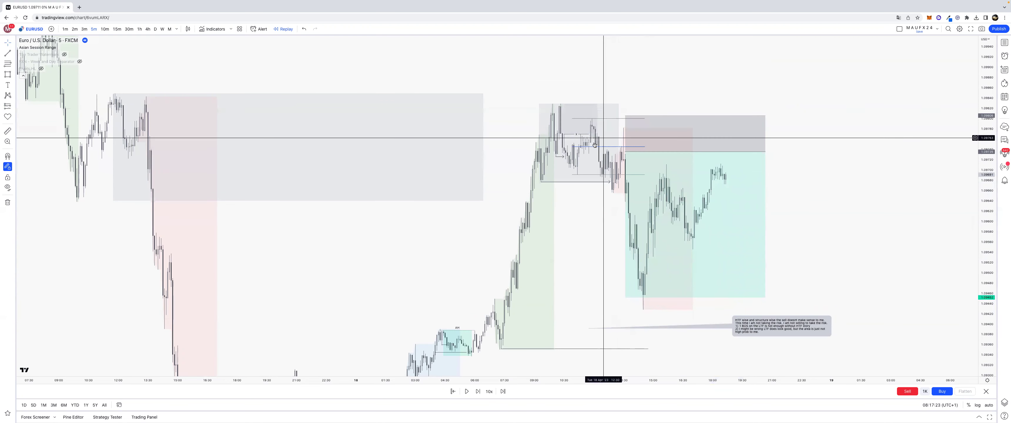
- Shorten the nearby level line from its left end and raise the entry slightly
mouse_move(573, 146)
mouse_down()
mouse_move(588, 158)
mouse_move(624, 145)
mouse_up()
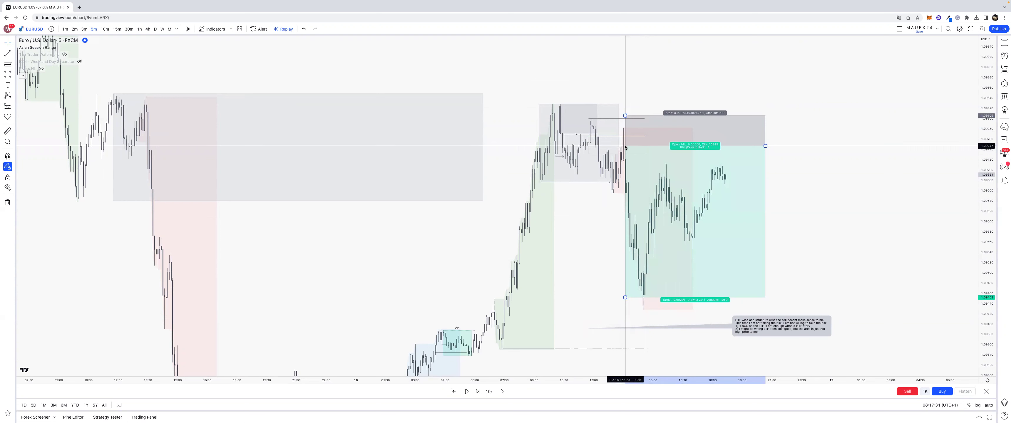
drag(625, 146, 624, 143)
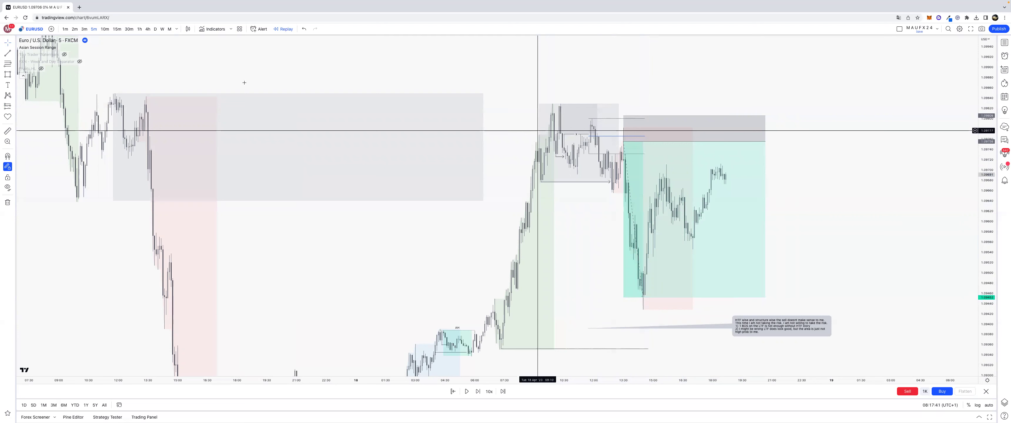
mouse_move(25, 58)
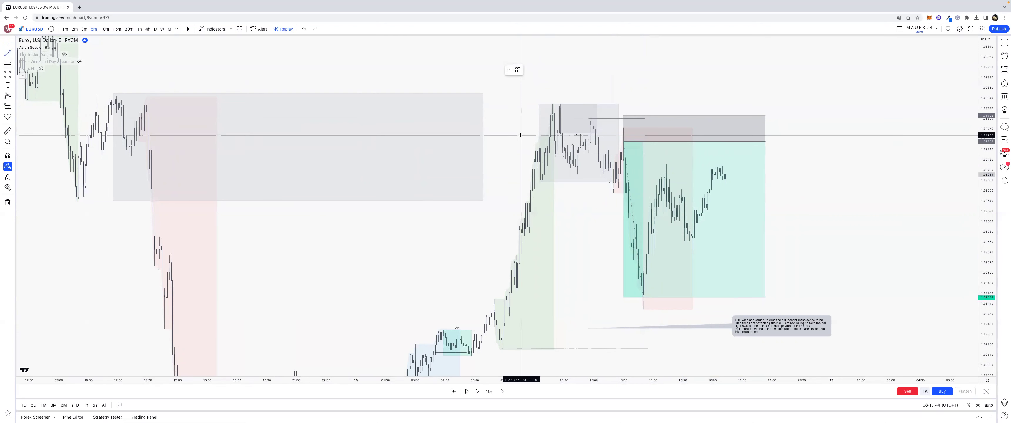
- Finish the short line beside the entry, then switch to 1-minute candles
click(618, 150)
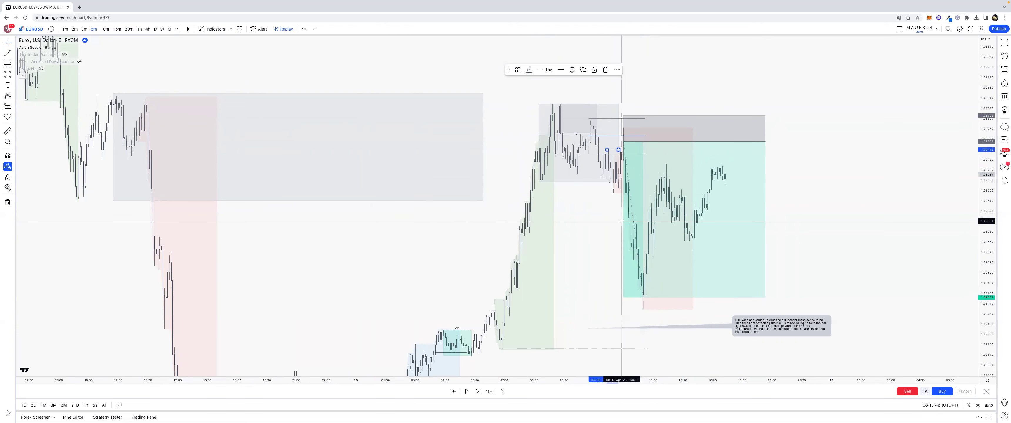
click(65, 30)
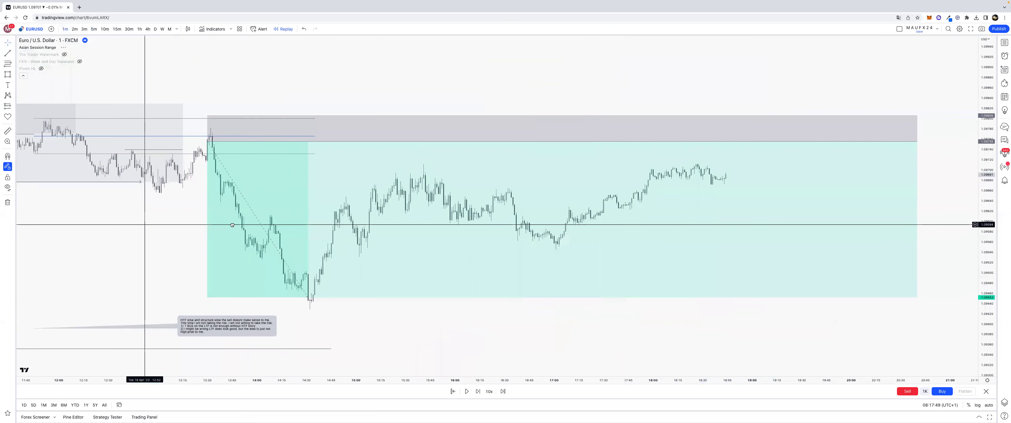
scroll(342, 232, left, 10)
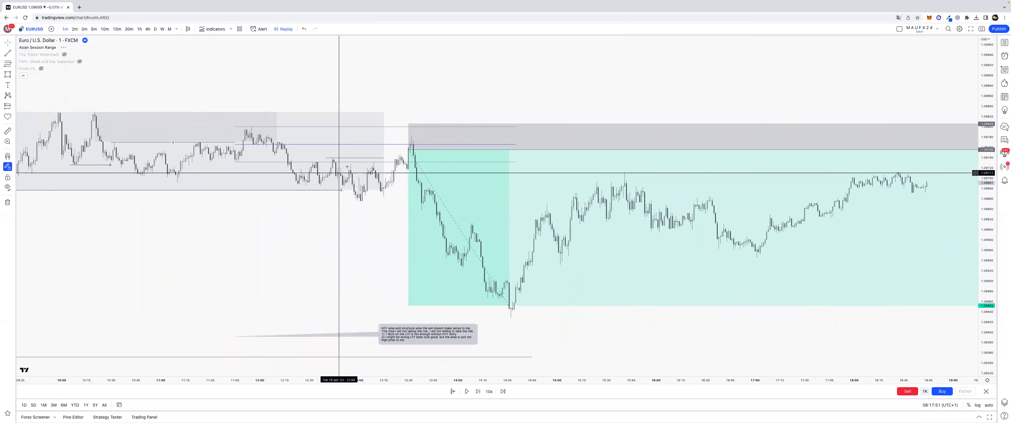
click(355, 163)
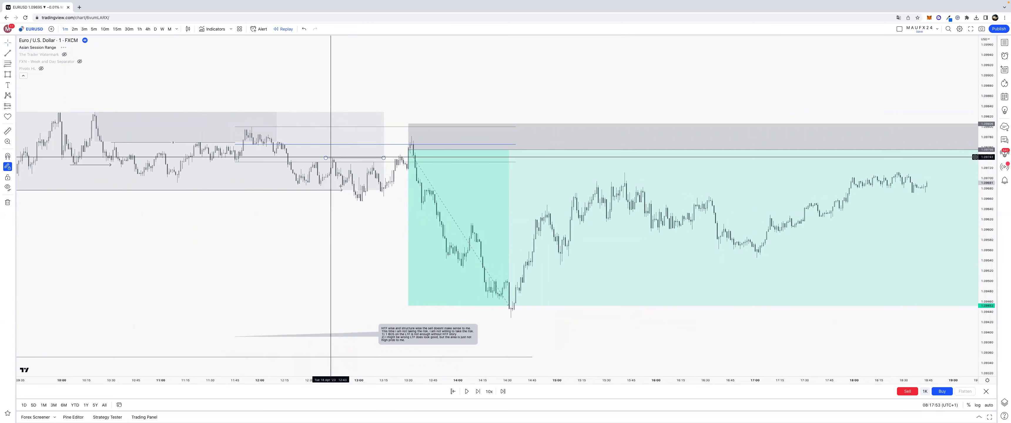
click(356, 185)
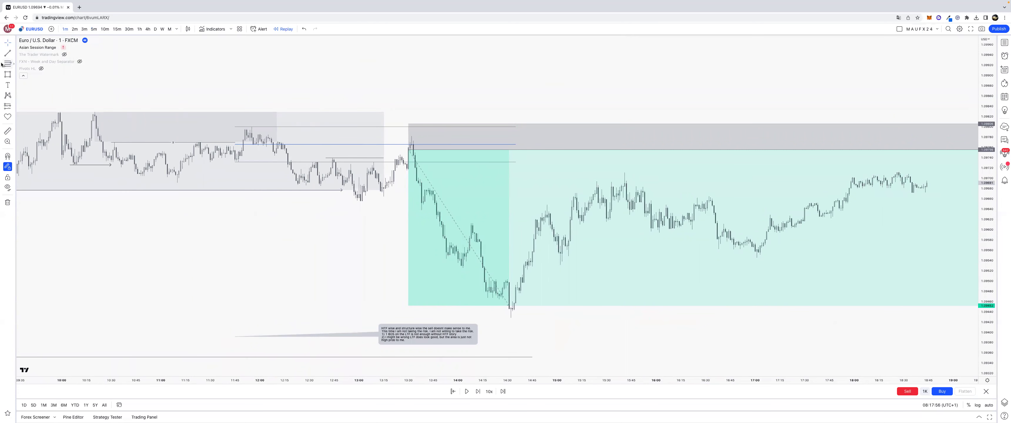
- Draw a magnet-snapped line under the consolidation low and apply the 'Line' template
key(super)
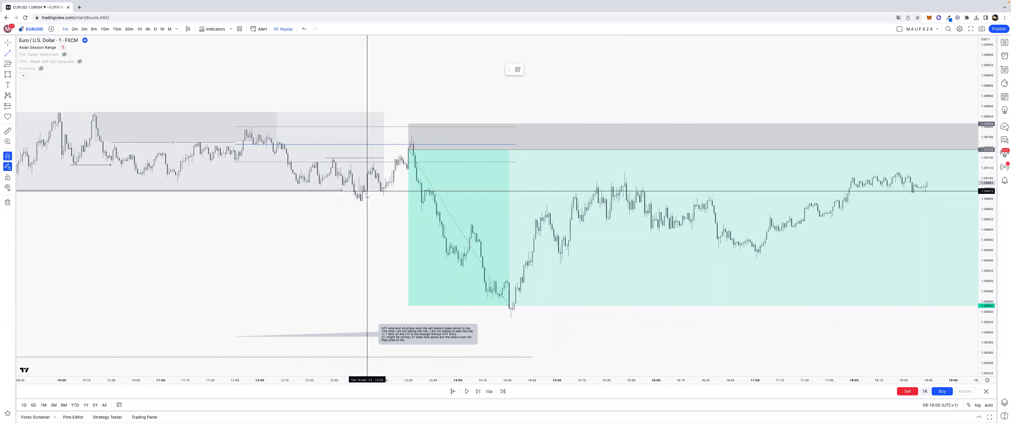
click(365, 195)
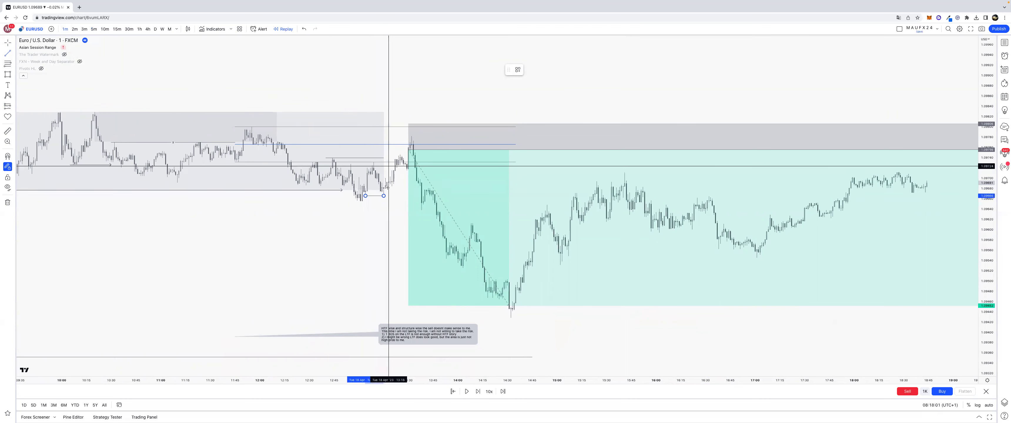
click(383, 195)
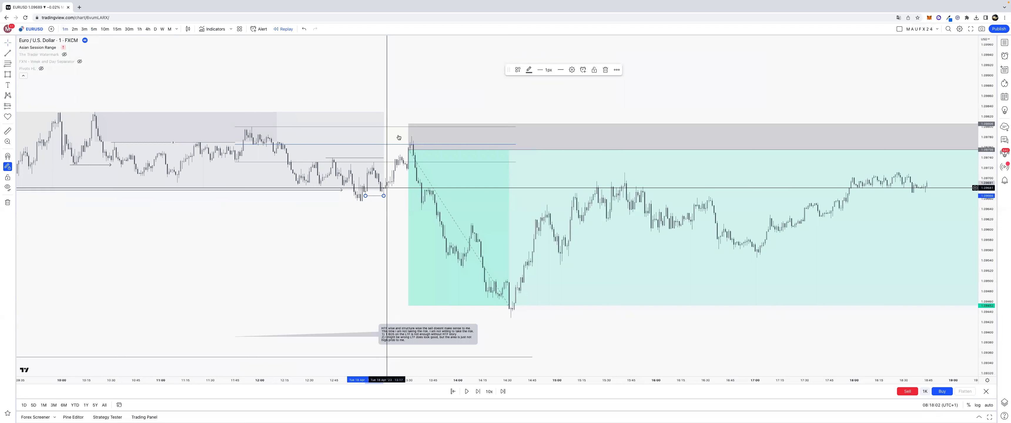
click(369, 158)
click(517, 70)
click(520, 134)
scroll(614, 354, down, 3)
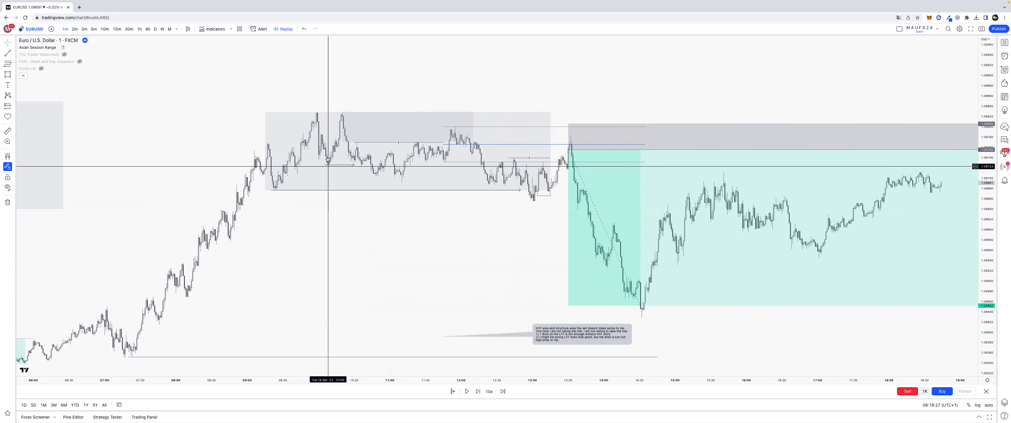
- On 15-minute candles, run the replay and delete the short position and a nearby drawing
click(117, 29)
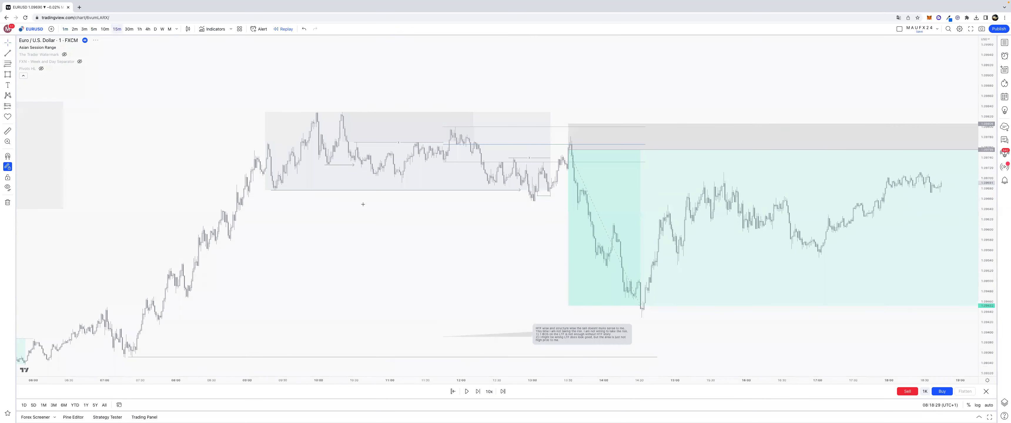
click(467, 392)
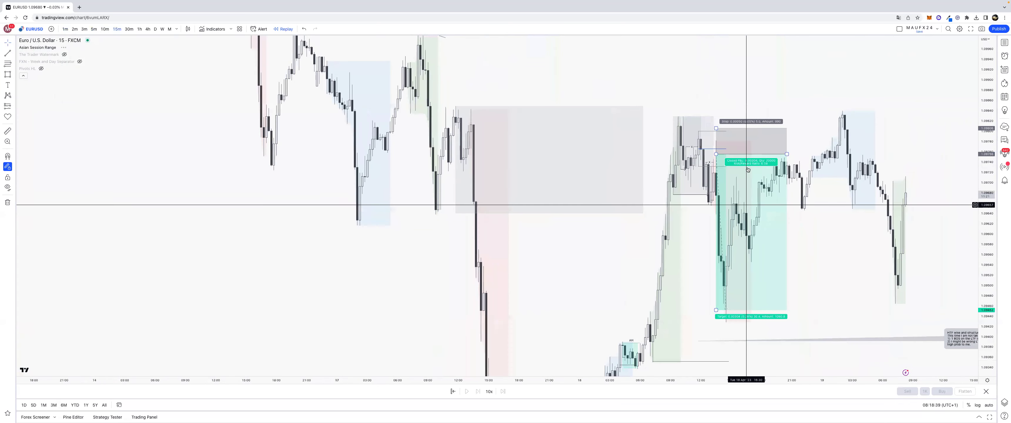
drag(760, 205, 714, 209)
click(747, 181)
key(Delete)
click(677, 116)
key(Delete)
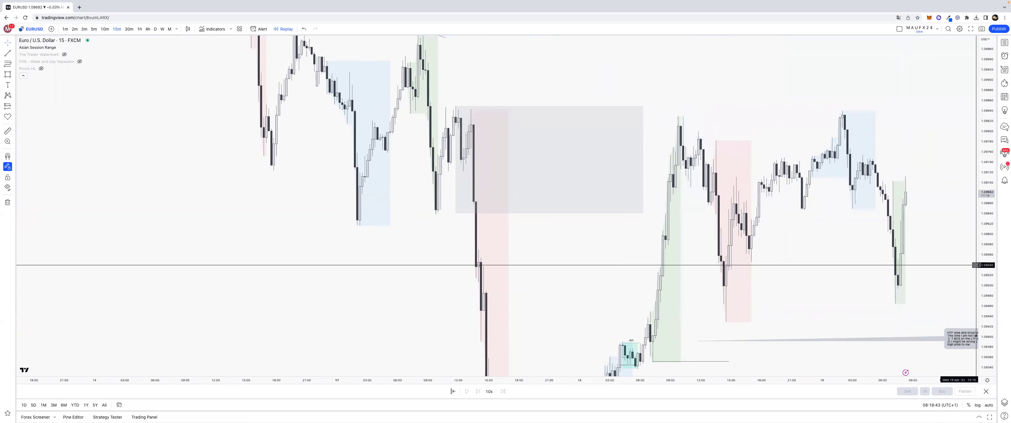
drag(980, 265, 980, 298)
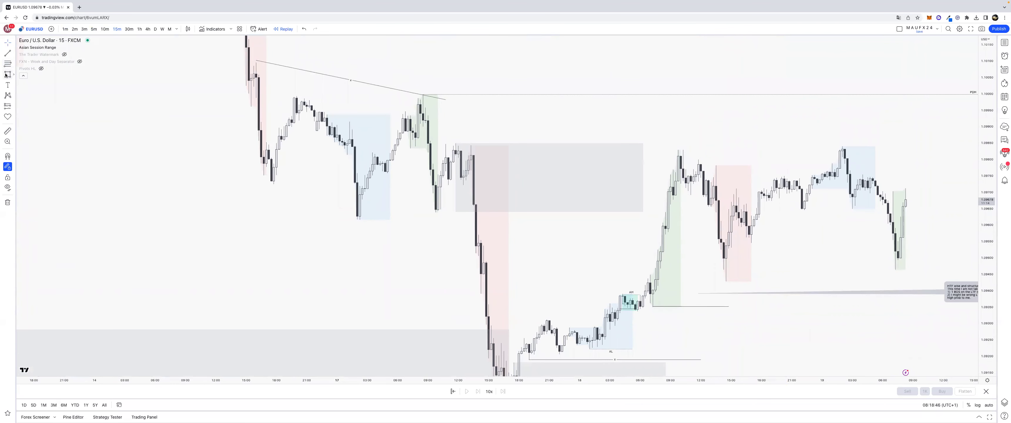
- Draw a grey zone box at the rally's base, stretched right past the pullback low
key(ctrl)
click(651, 275)
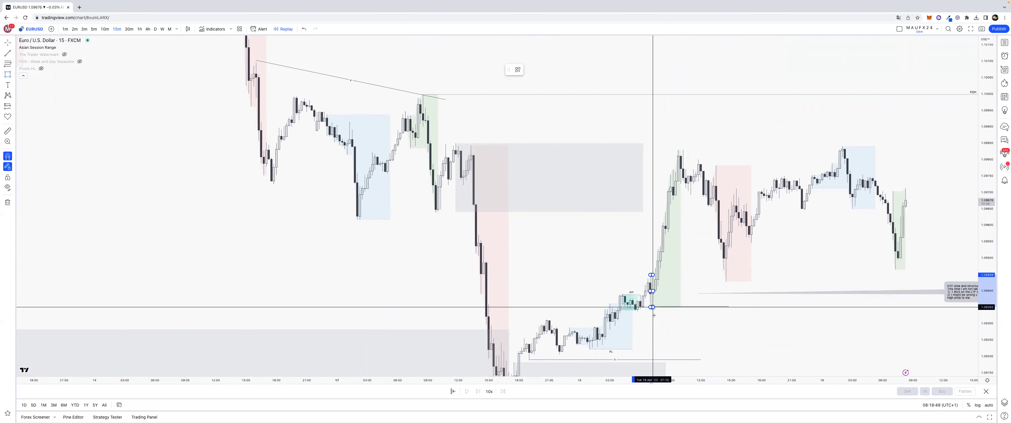
click(652, 307)
drag(651, 291, 750, 289)
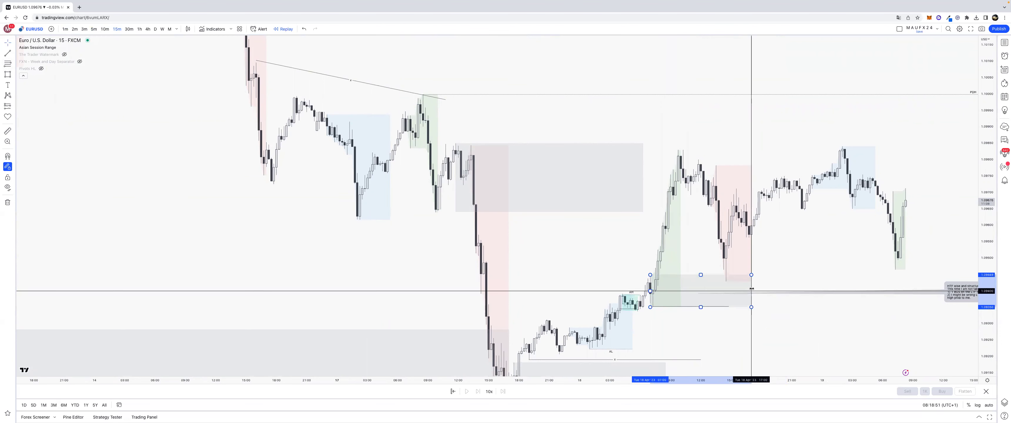
click(94, 29)
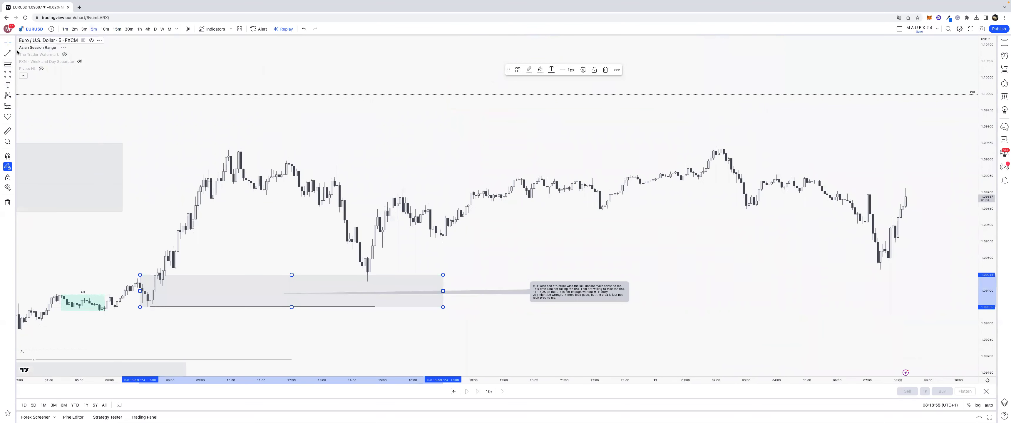
- Draw a short horizontal line at the zone level
click(14, 53)
click(44, 66)
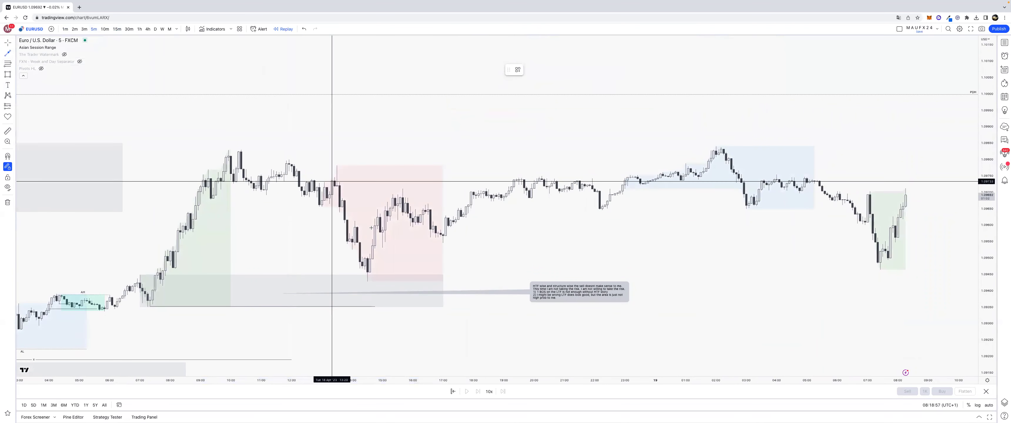
click(354, 221)
click(374, 221)
click(405, 355)
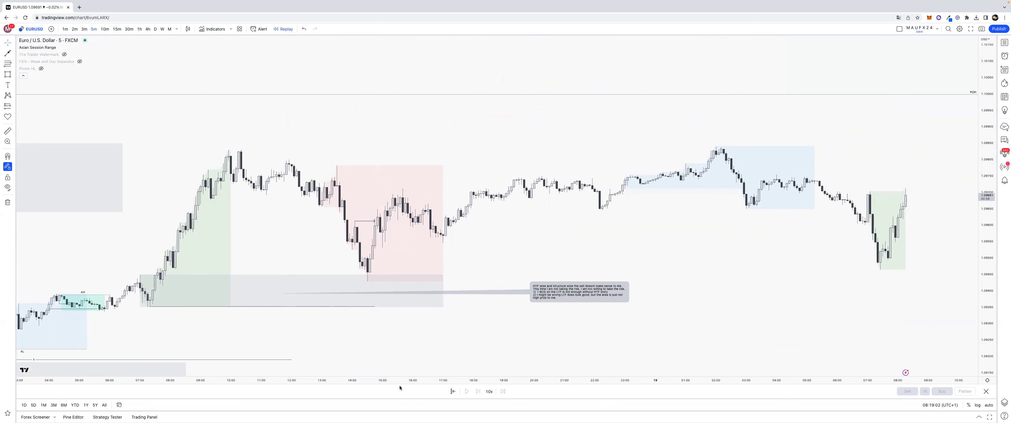
scroll(399, 385, down, 3)
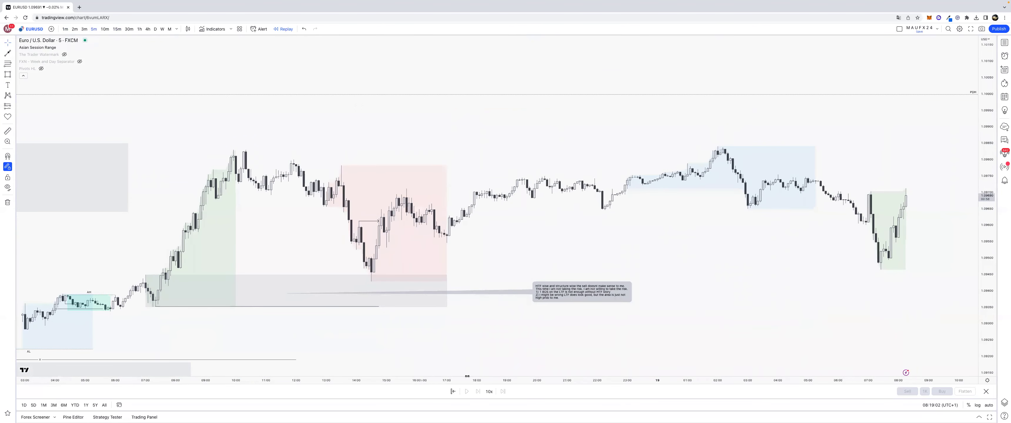
- Box the 13:00 candles with a small rectangle styled green via the Early template
click(7, 74)
click(395, 209)
click(412, 165)
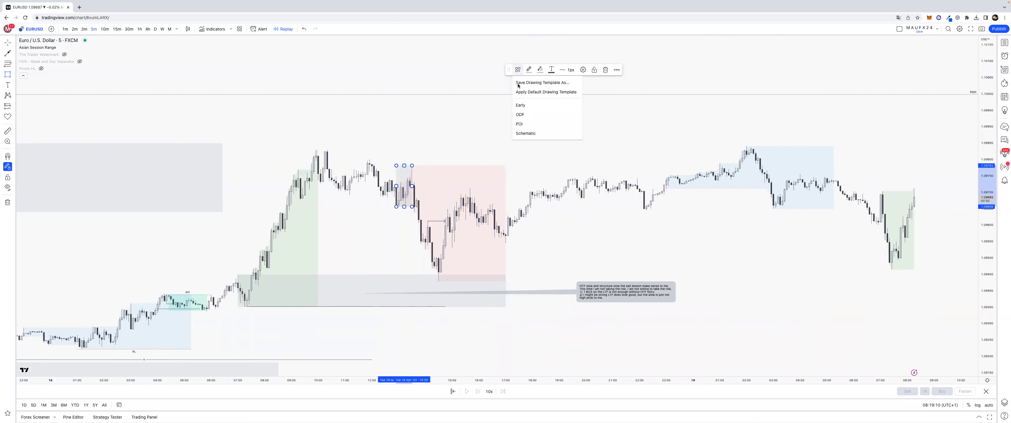
click(521, 105)
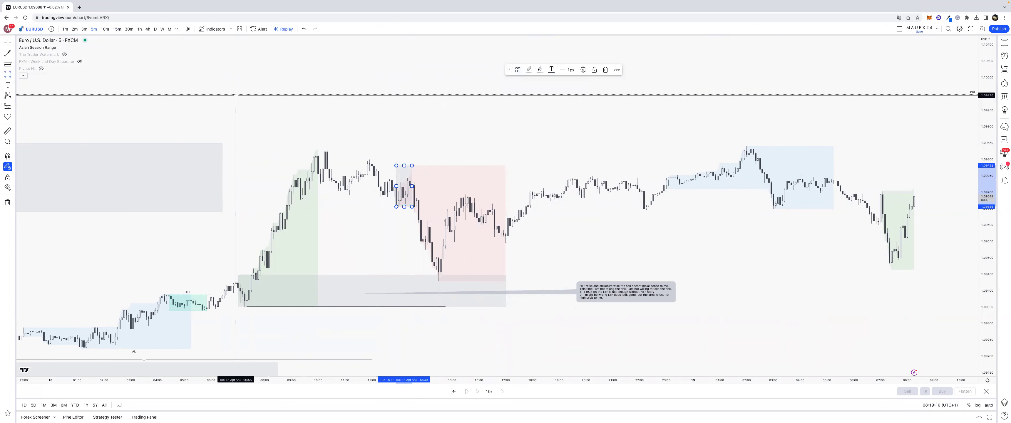
- Add a line near the afternoon low, then select the Short Position tool
click(8, 63)
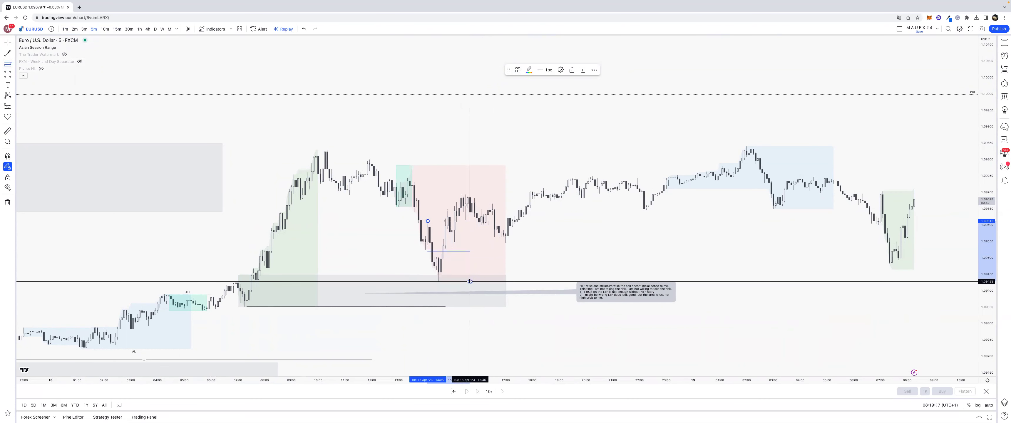
click(469, 281)
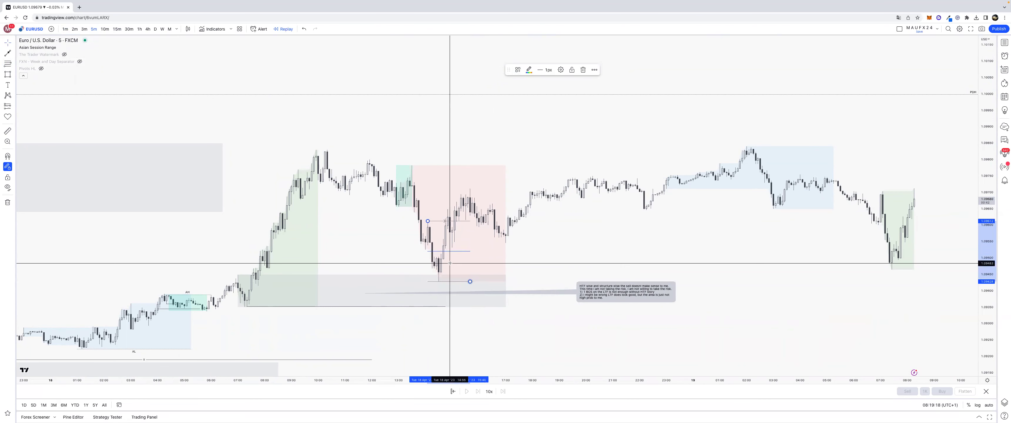
click(14, 107)
click(12, 106)
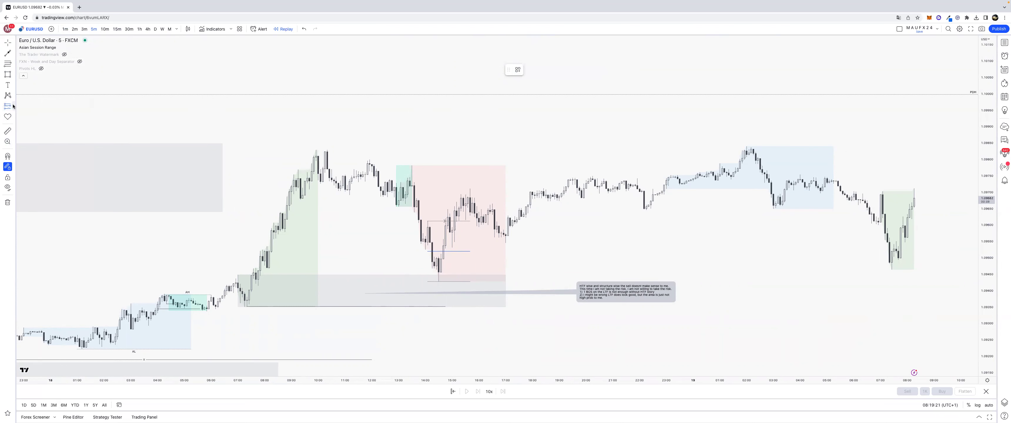
click(15, 106)
click(35, 118)
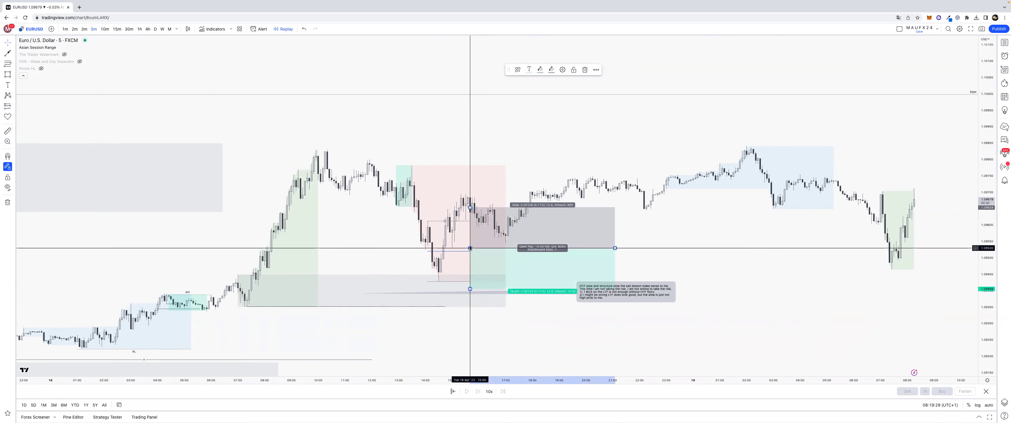
- Place a long position at the afternoon bounce with the stop just below the low
click(14, 106)
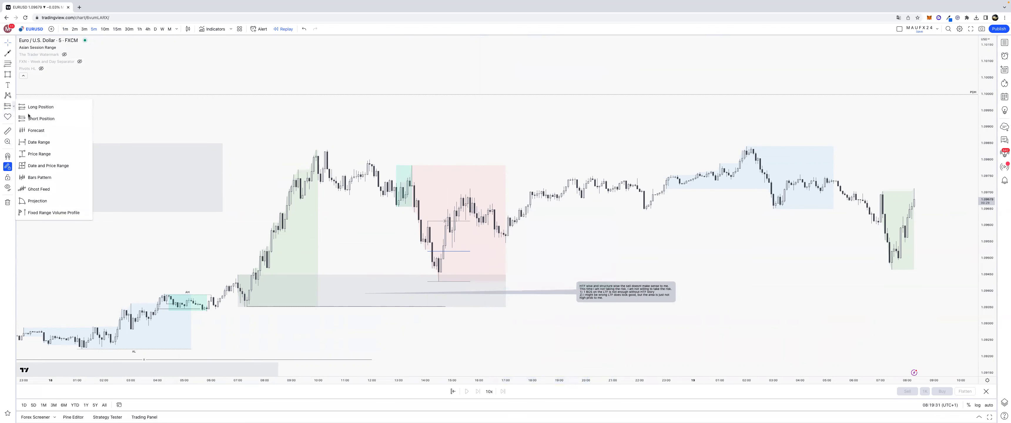
click(39, 108)
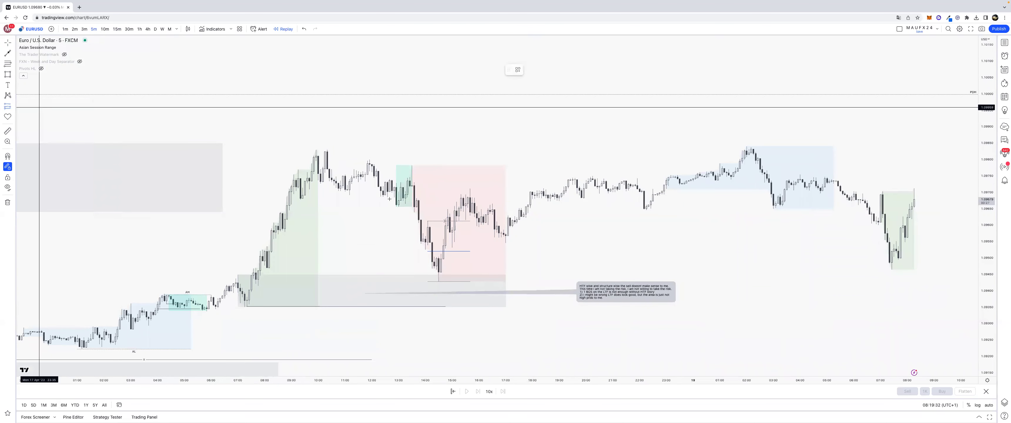
click(461, 248)
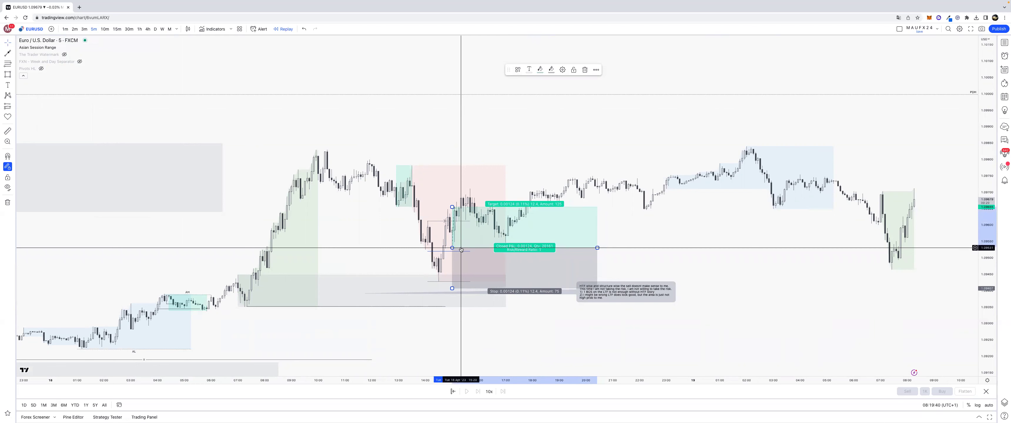
drag(452, 288, 448, 282)
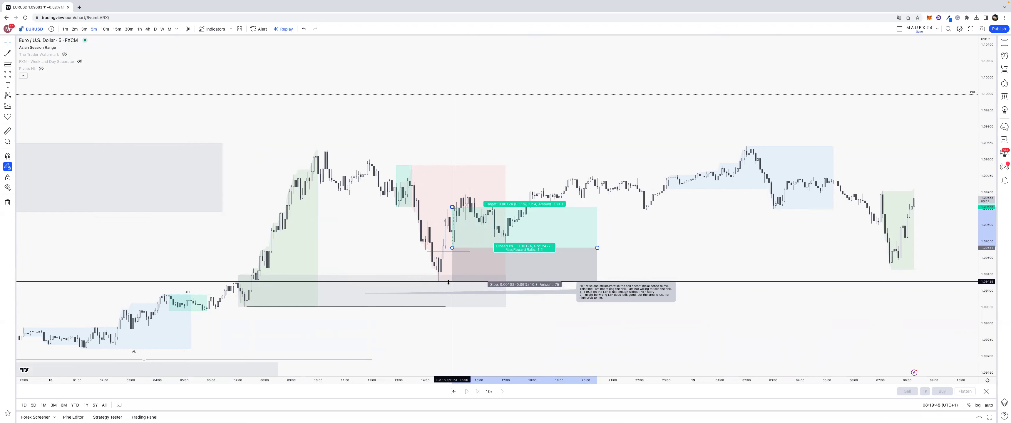
drag(448, 282, 448, 283)
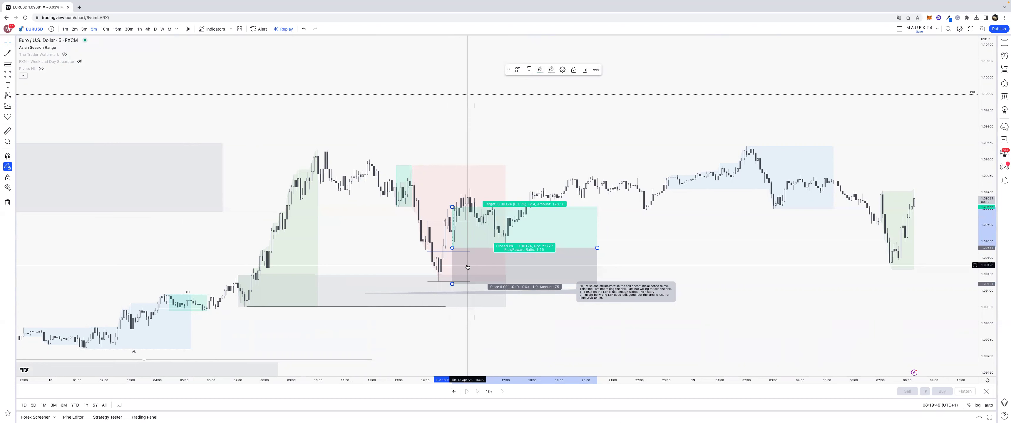
- Set the long's stop to 108 ticks and raise its target near the day's high
double_click(467, 267)
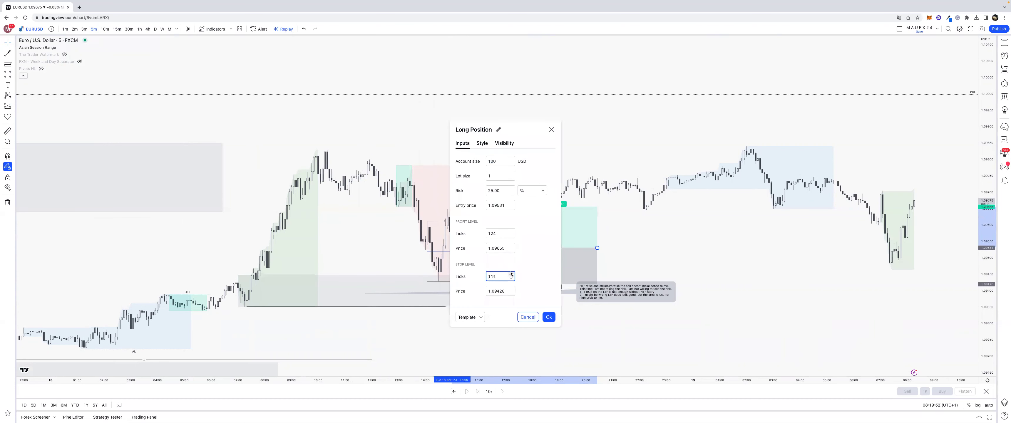
click(548, 317)
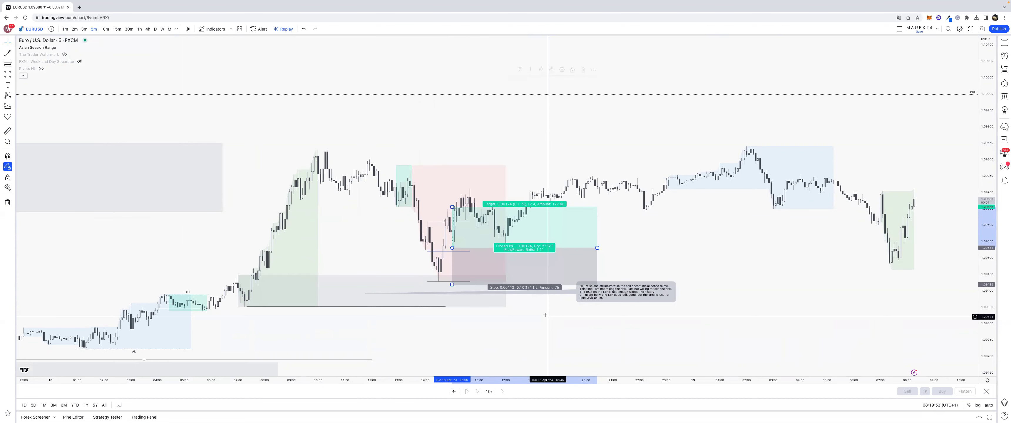
double_click(542, 273)
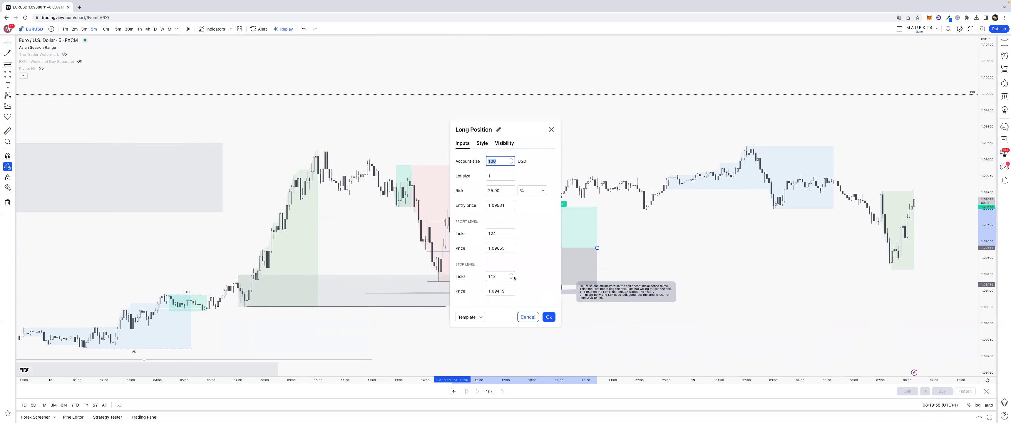
click(547, 316)
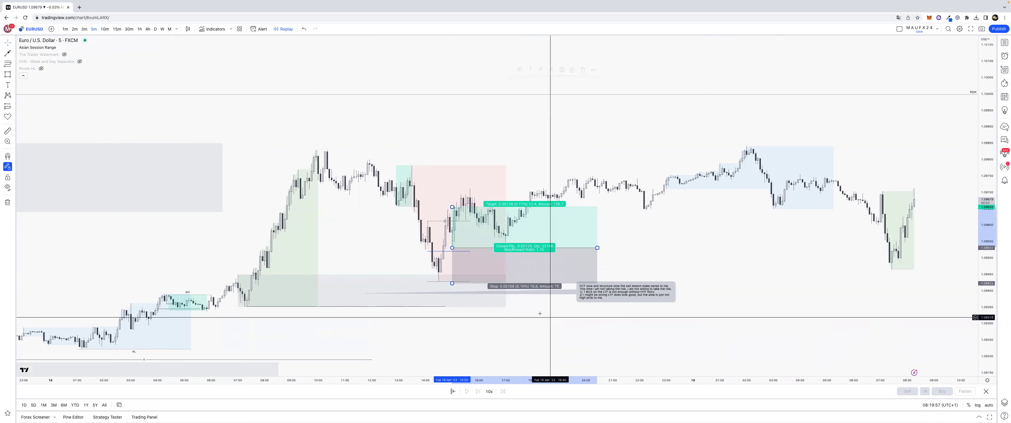
drag(451, 172, 454, 148)
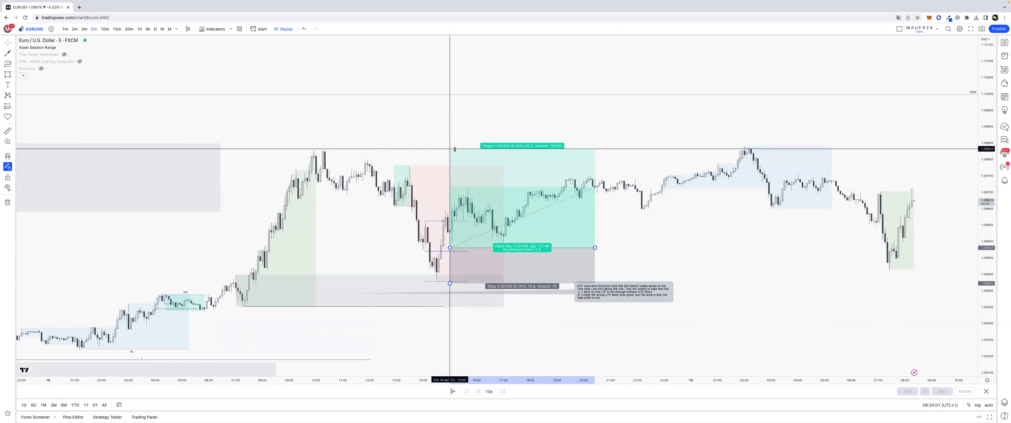
drag(443, 149, 443, 147)
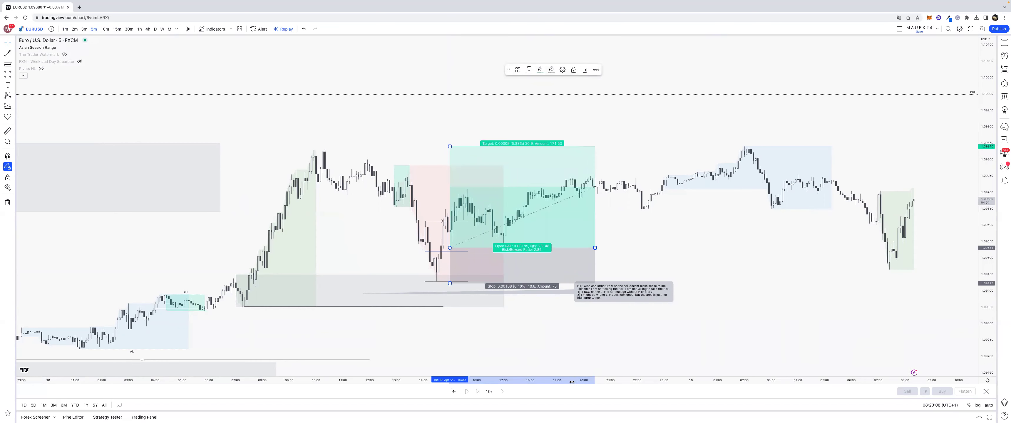
- Zoom out the EUR/USD 5-minute time scale to show the previous days beside the long position
scroll(751, 284, down, 5)
drag(910, 247, 744, 265)
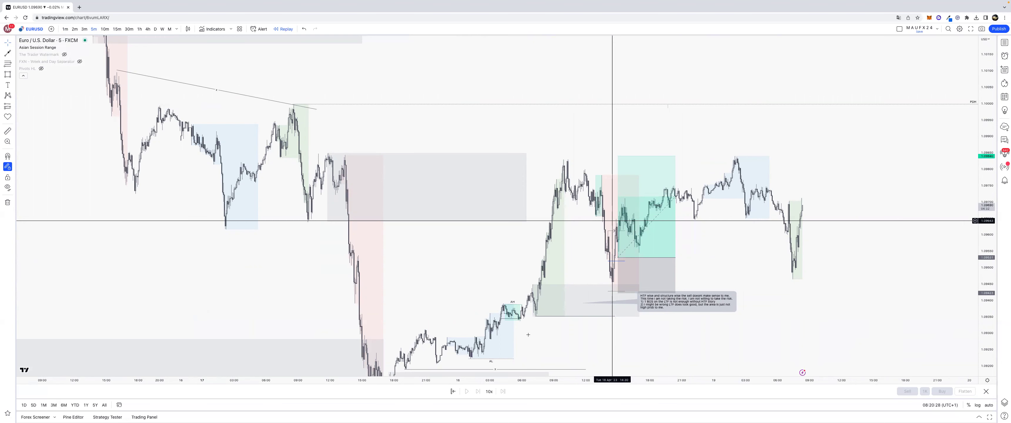
scroll(541, 314, down, 3)
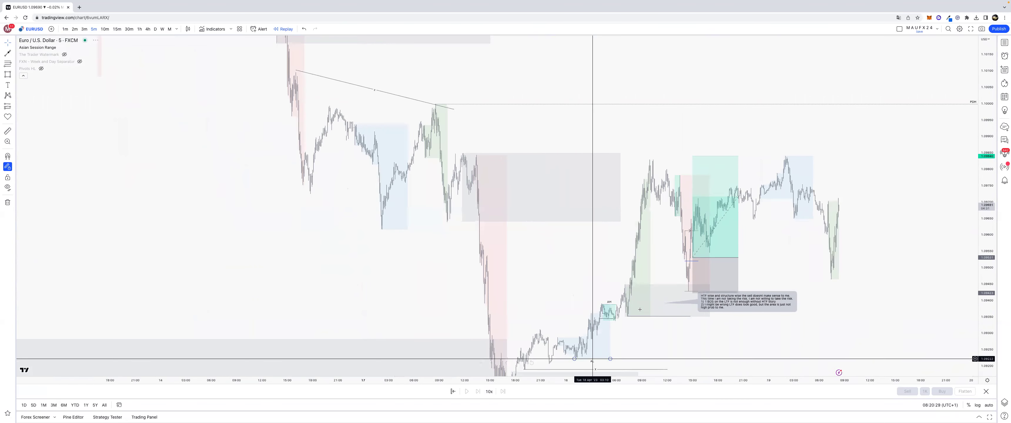
drag(590, 326, 508, 249)
- Pan around the chart to review the grey zone, the higher-price trendline and the recent moves
click(564, 231)
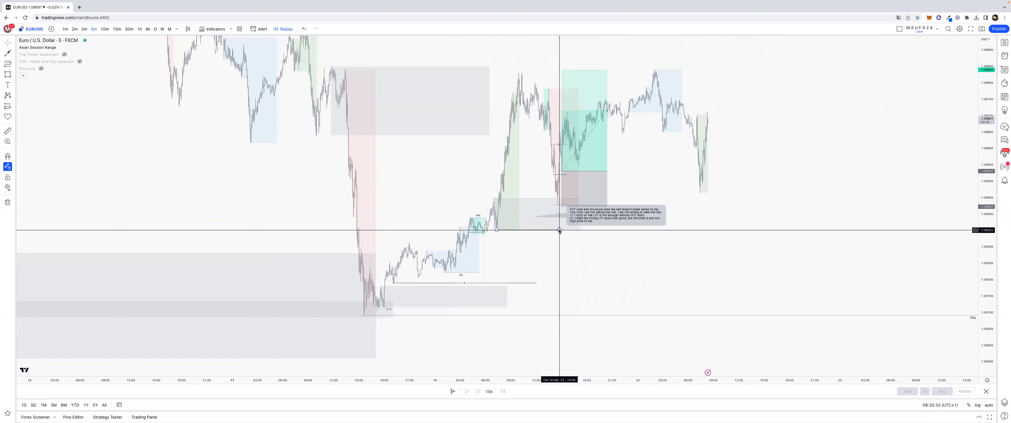
drag(668, 158, 698, 169)
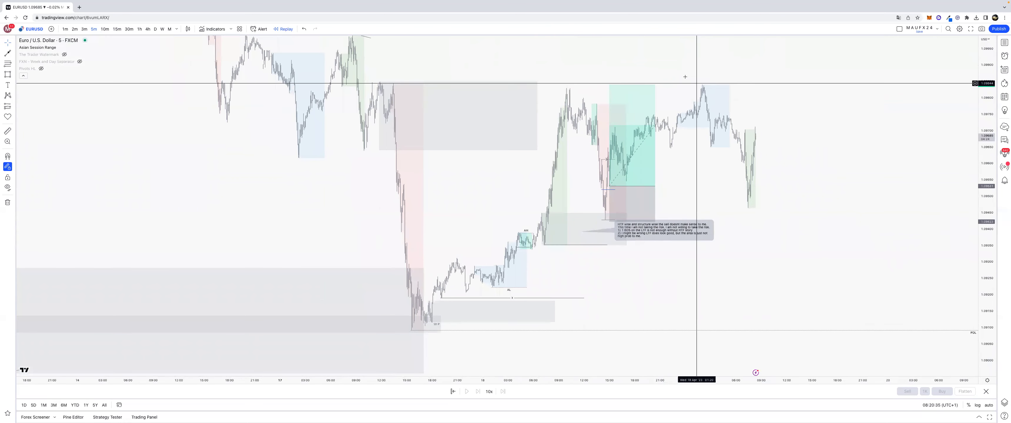
drag(688, 100, 688, 159)
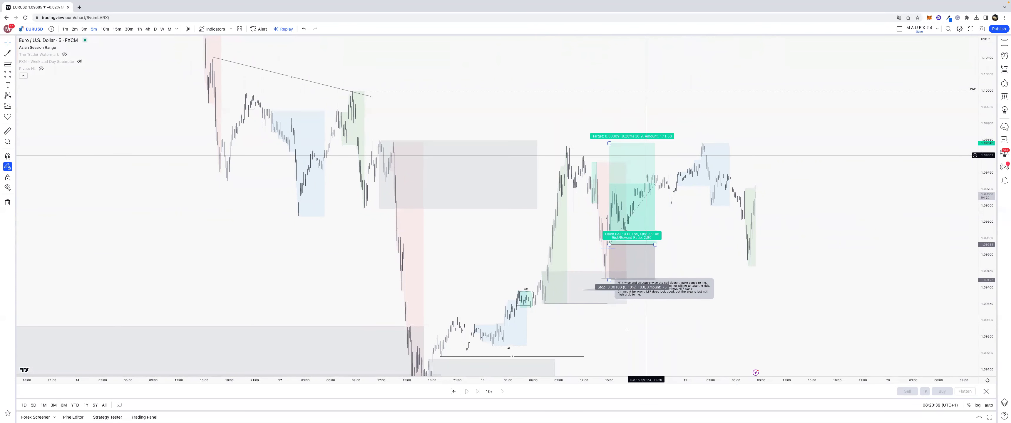
drag(581, 301, 593, 284)
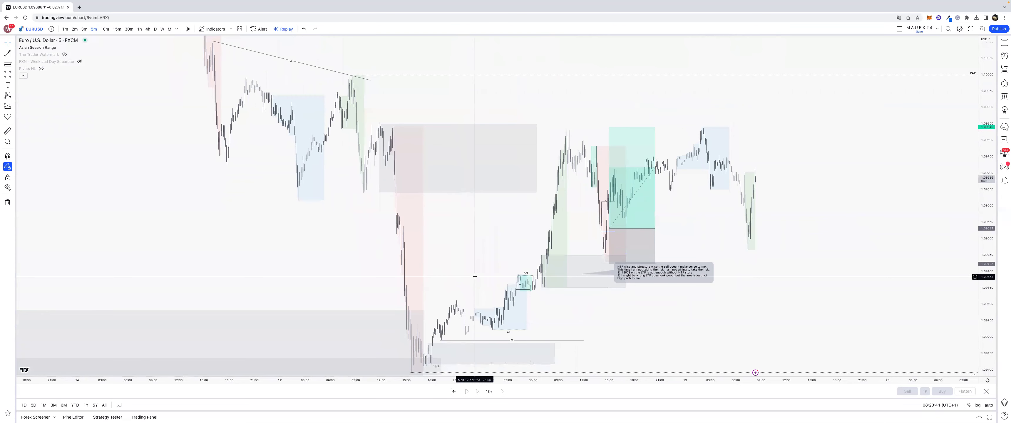
drag(495, 275, 499, 234)
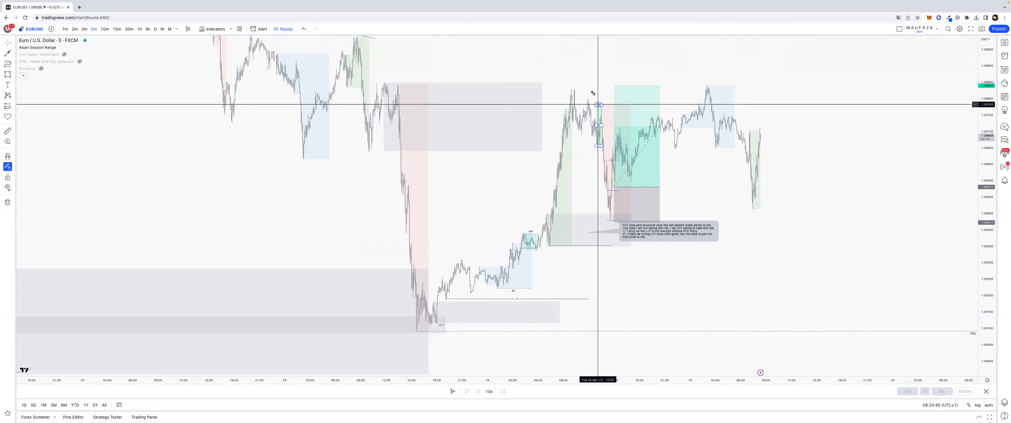
drag(550, 102, 528, 160)
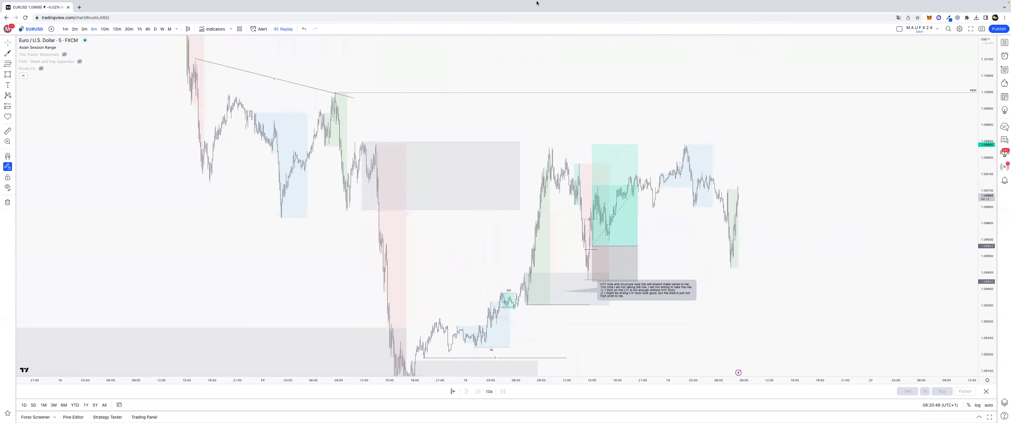